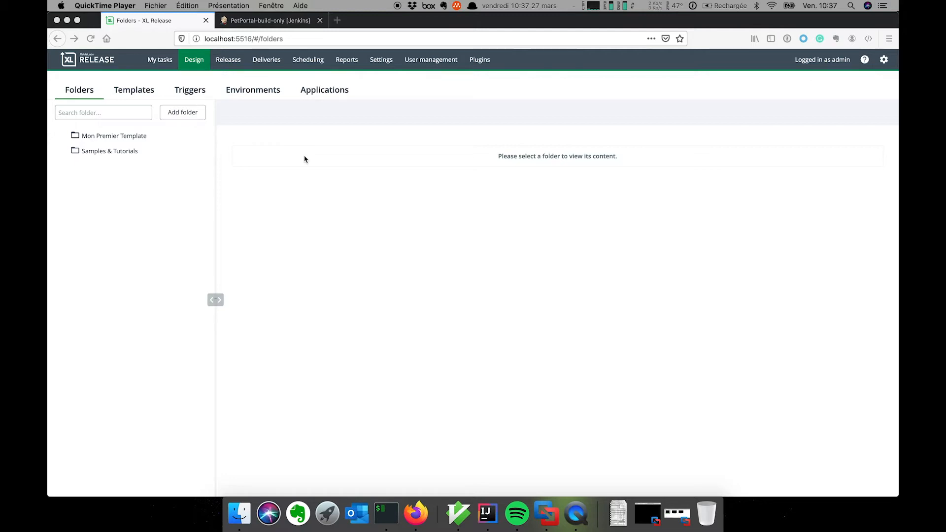
- Create a subfolder named Jenkins inside the Mon Premier Template folder
click(135, 141)
click(135, 141)
click(200, 136)
click(197, 155)
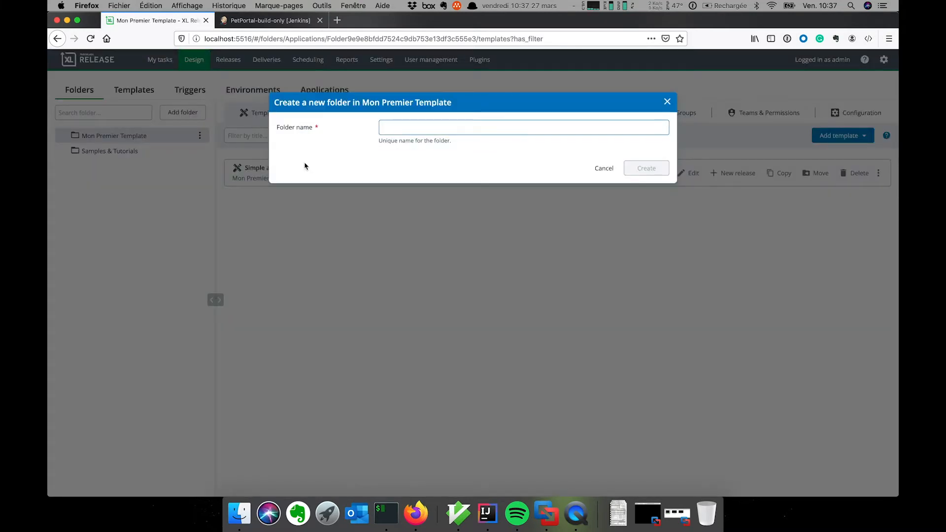
text(Jenkins)
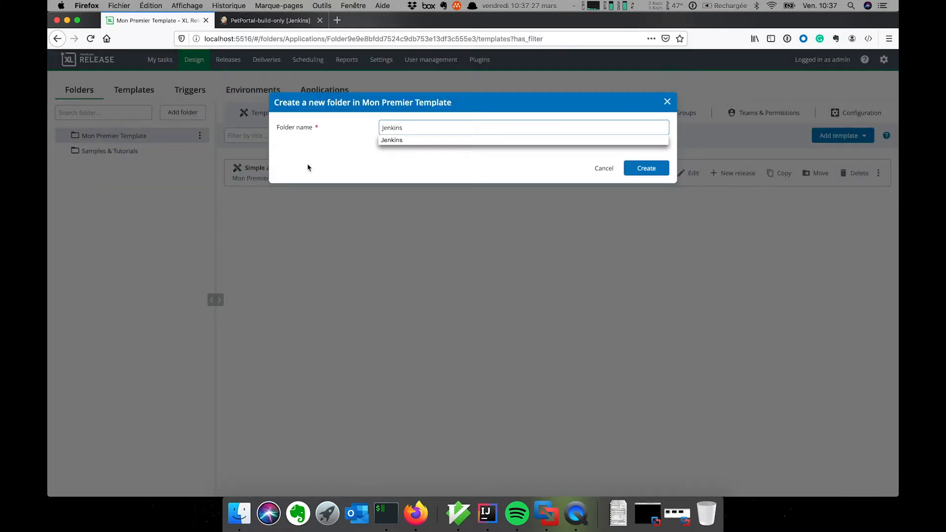
click(400, 142)
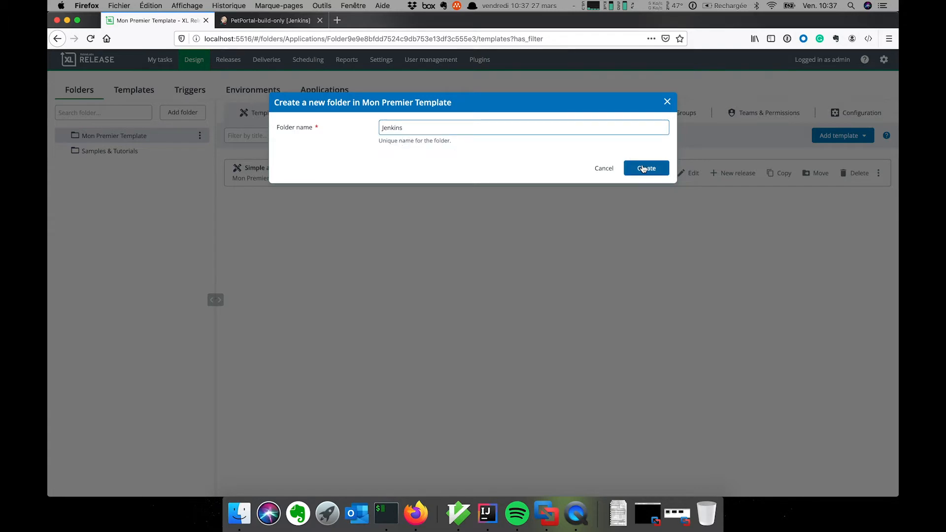
click(644, 168)
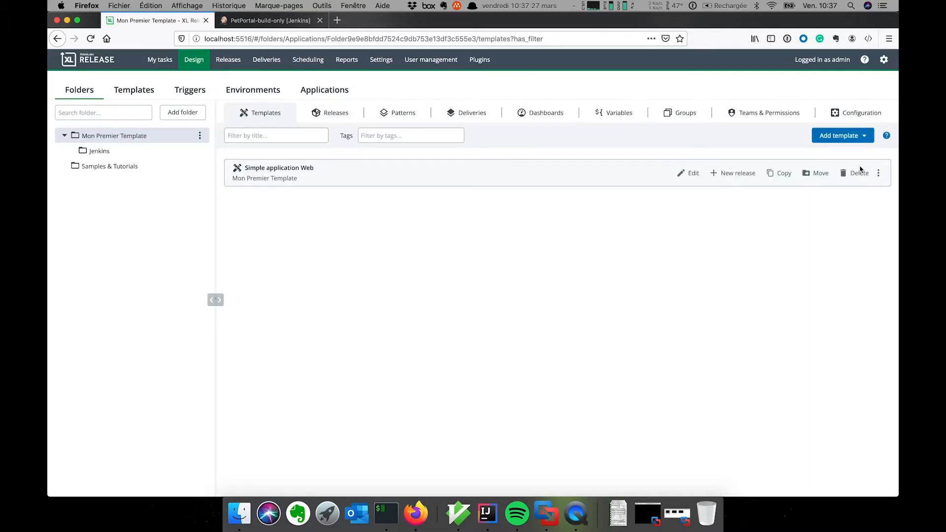
click(154, 155)
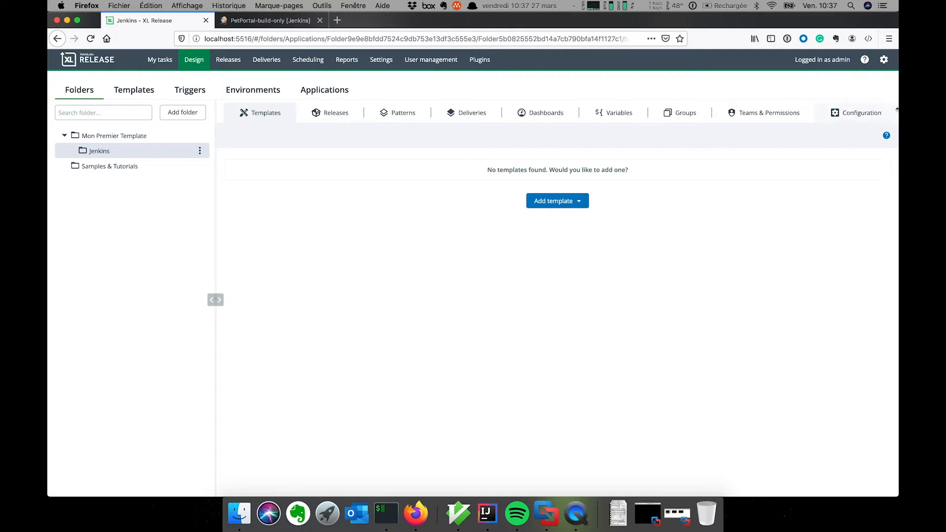
click(876, 117)
scroll(409, 299, down, 5)
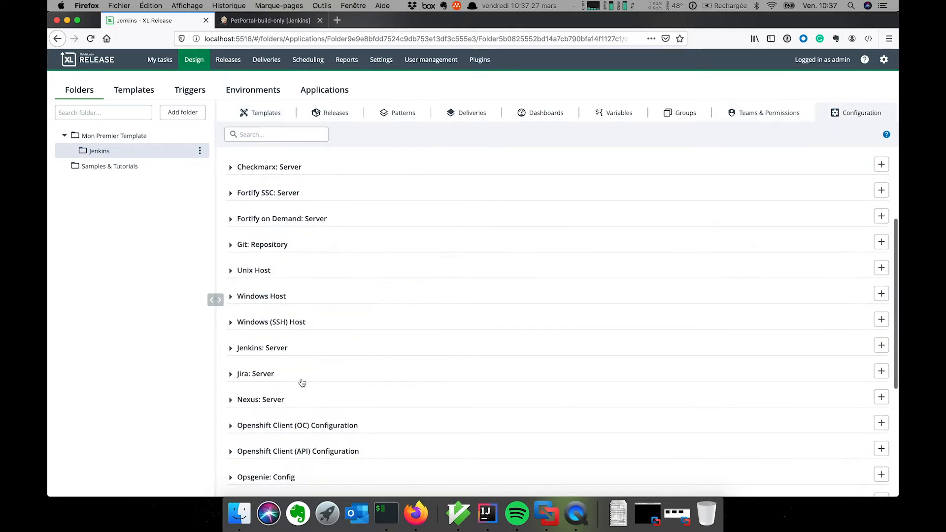
click(882, 347)
click(439, 215)
text(Mon Serveur Jenkins)
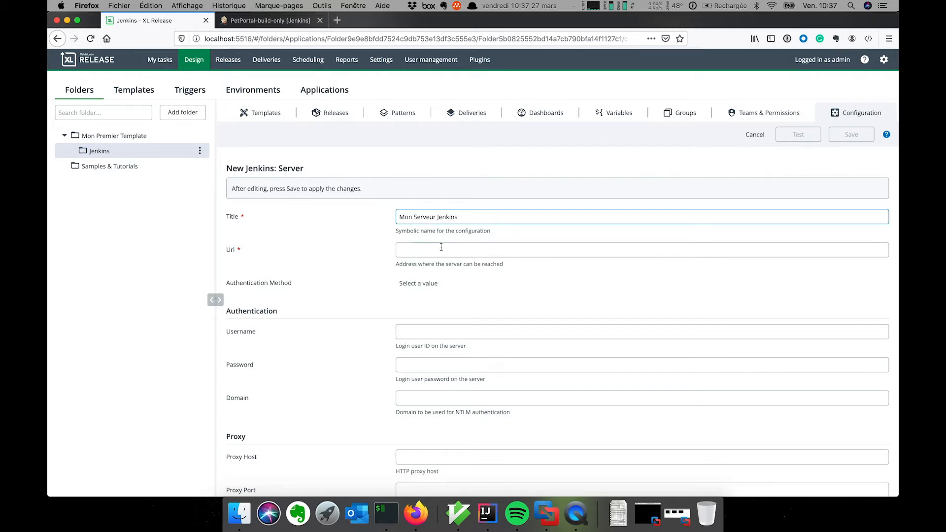
click(441, 247)
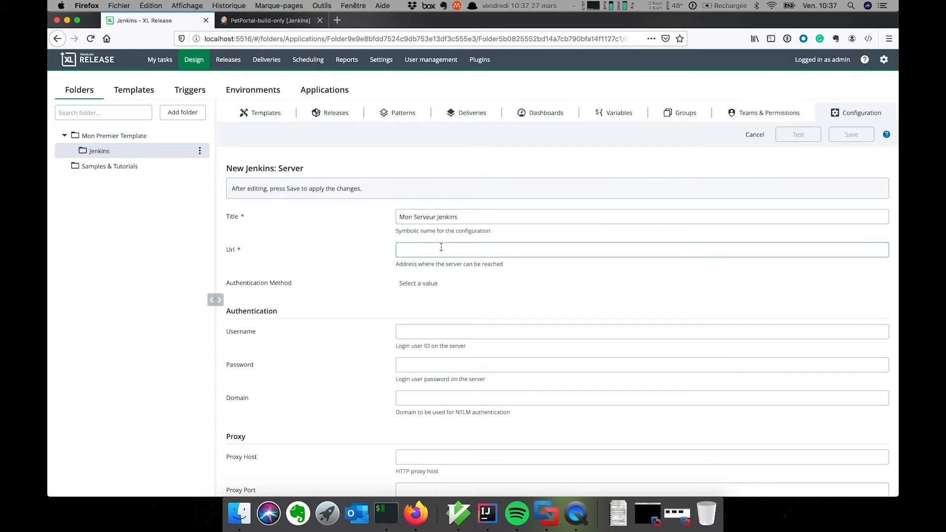
text(http://localhost:8080)
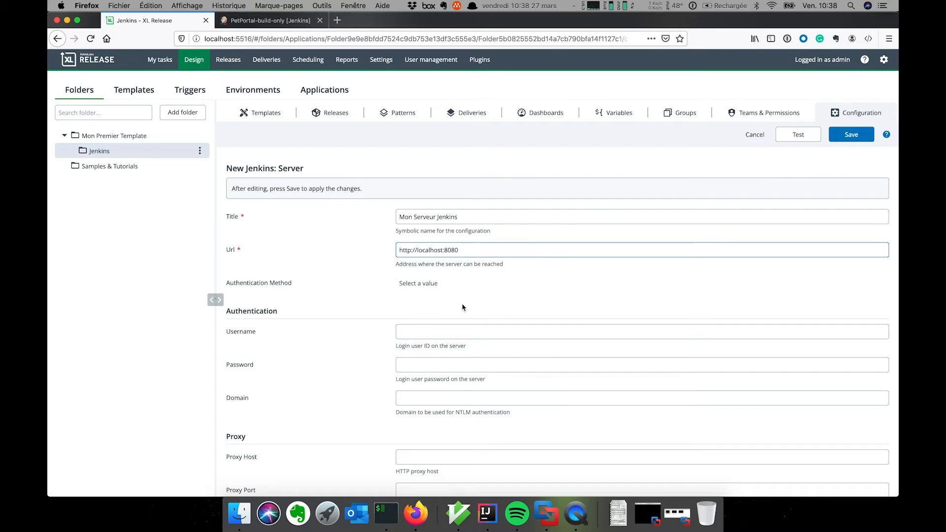
- Test the connection to the new Jenkins server without choosing an authentication method, and save the configuration
scroll(498, 328, down, 1)
click(468, 274)
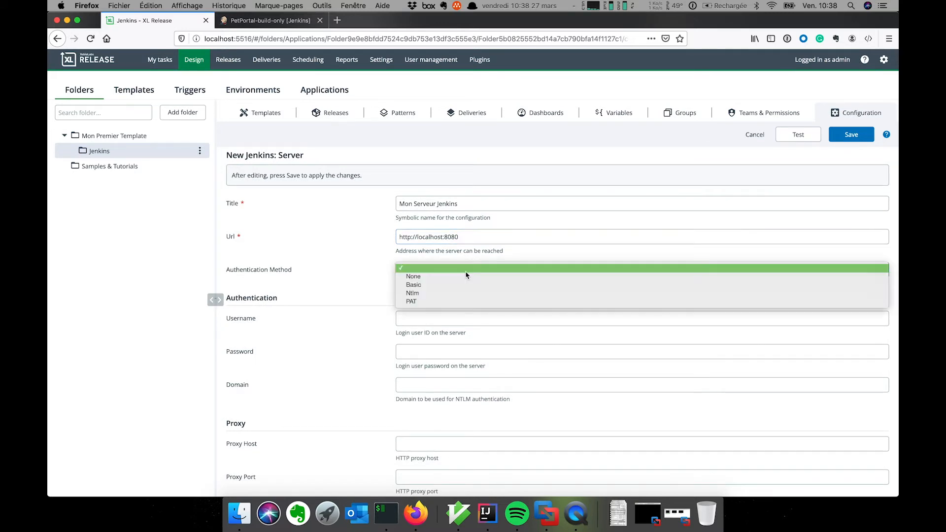
click(364, 299)
click(792, 134)
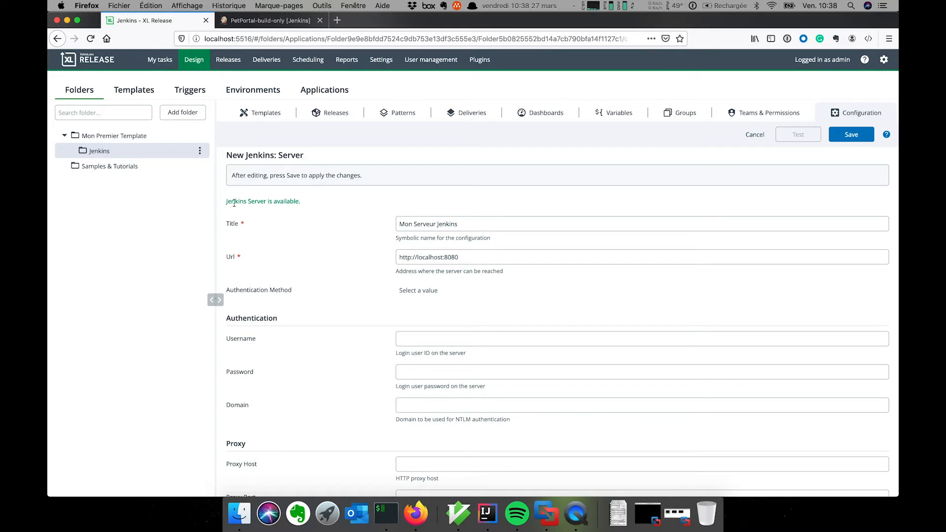
click(852, 135)
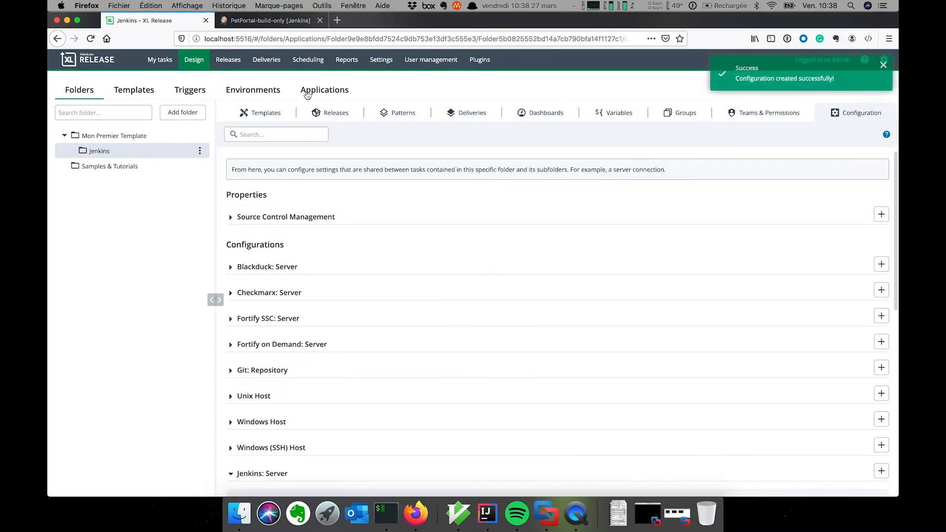
- Create a new template named CI in the Jenkins folder with the default risk profile
click(266, 112)
click(567, 201)
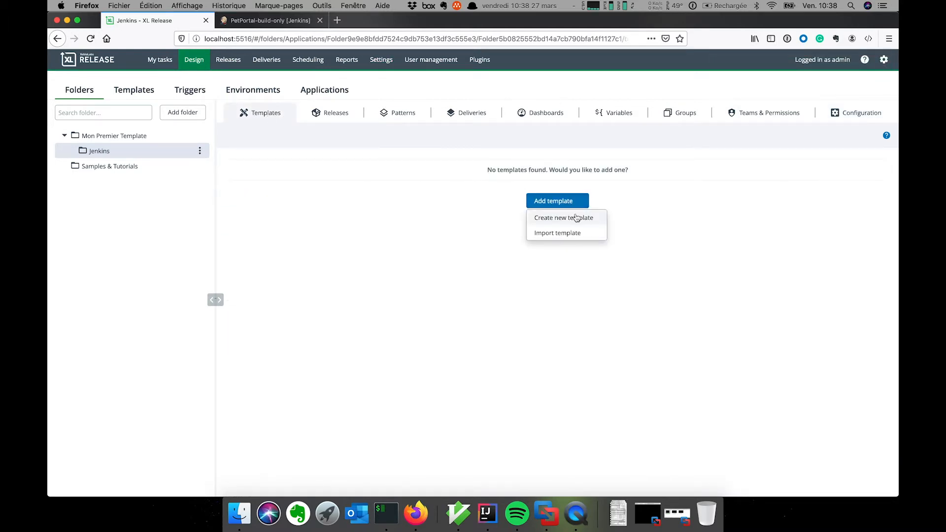
click(576, 219)
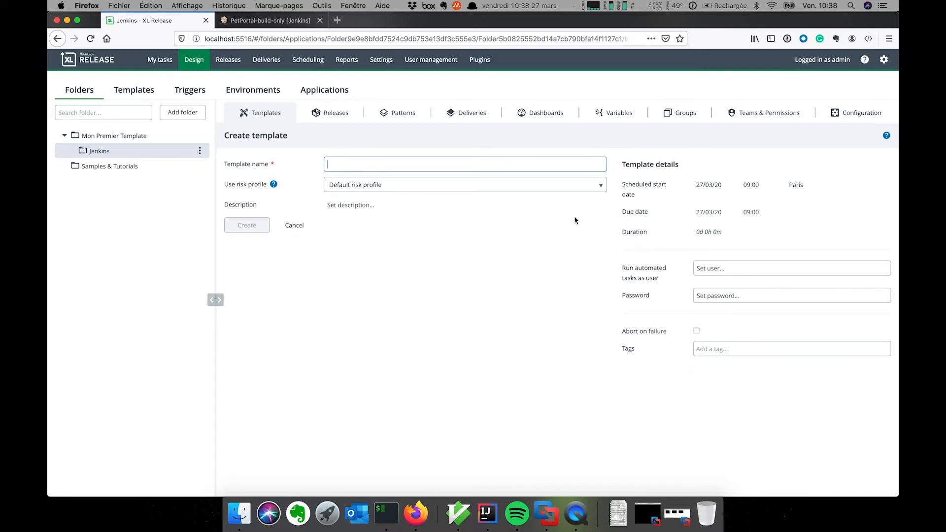
text(CI)
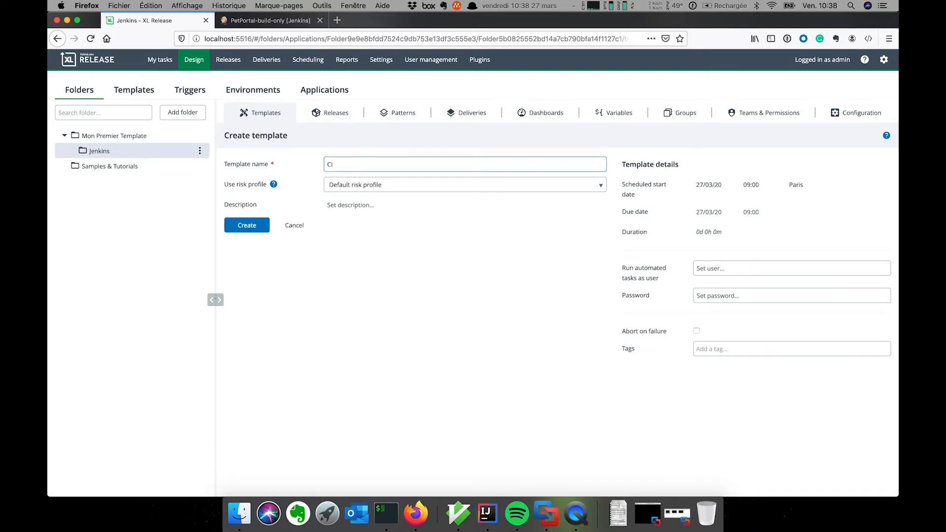
click(256, 228)
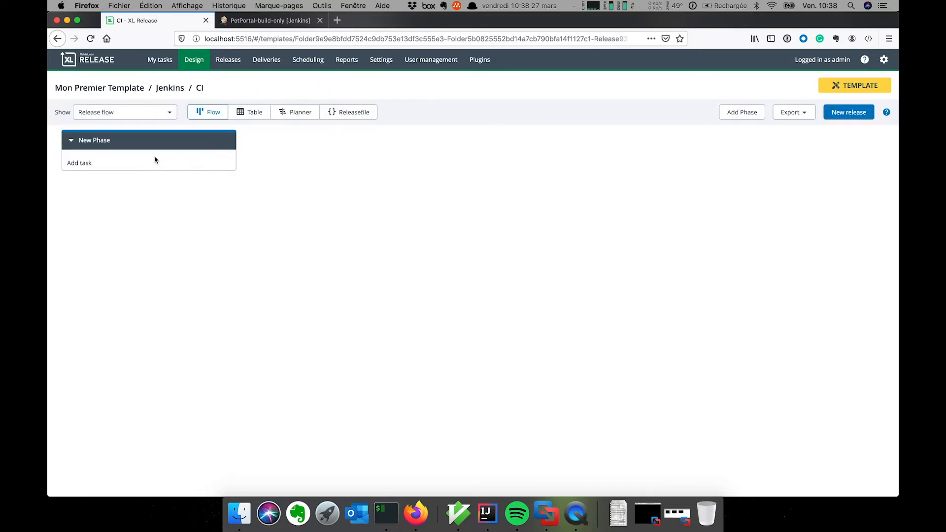
- Rename the CI template's New Phase to BUILD
click(137, 141)
text(BUILD)
key(Return)
- Add a Jenkins > Build task titled "Construire l'application" to the BUILD phase
click(80, 162)
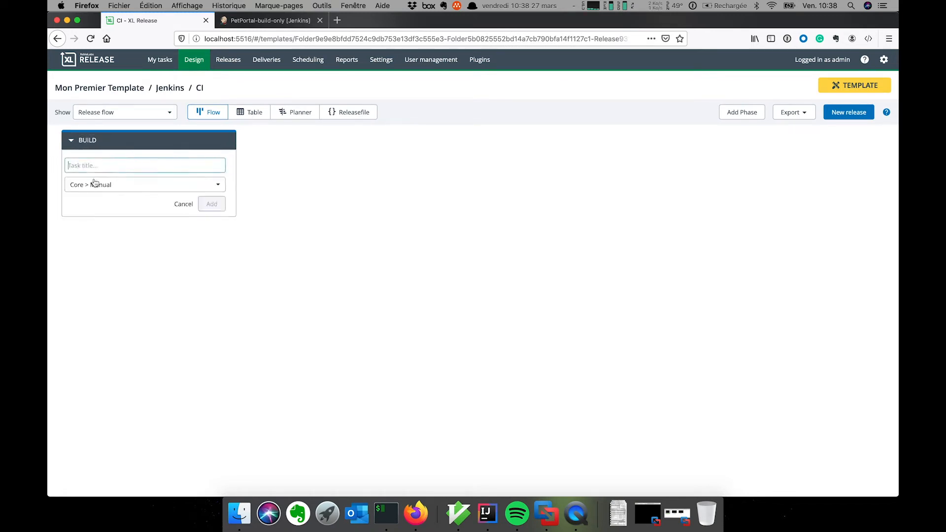
click(93, 184)
mouse_move(124, 257)
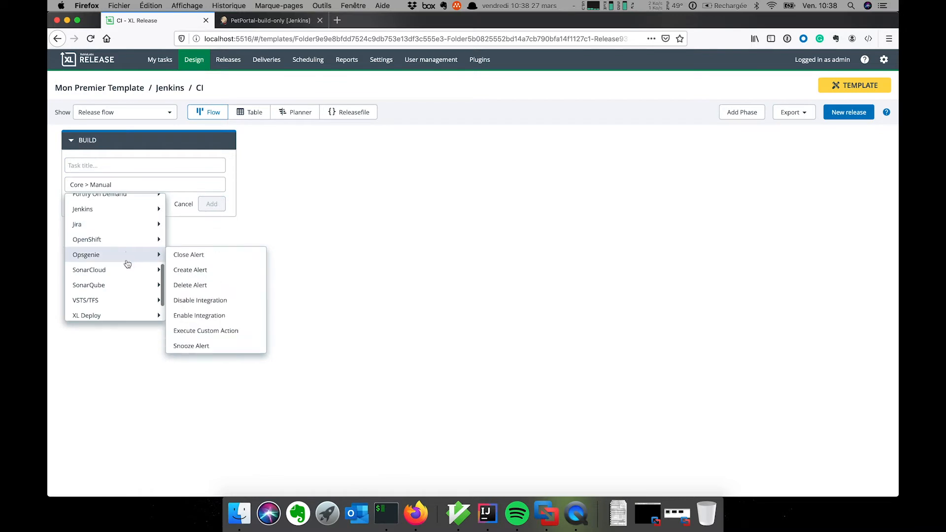
scroll(126, 291, down, 1)
scroll(127, 291, up, 1)
mouse_move(127, 209)
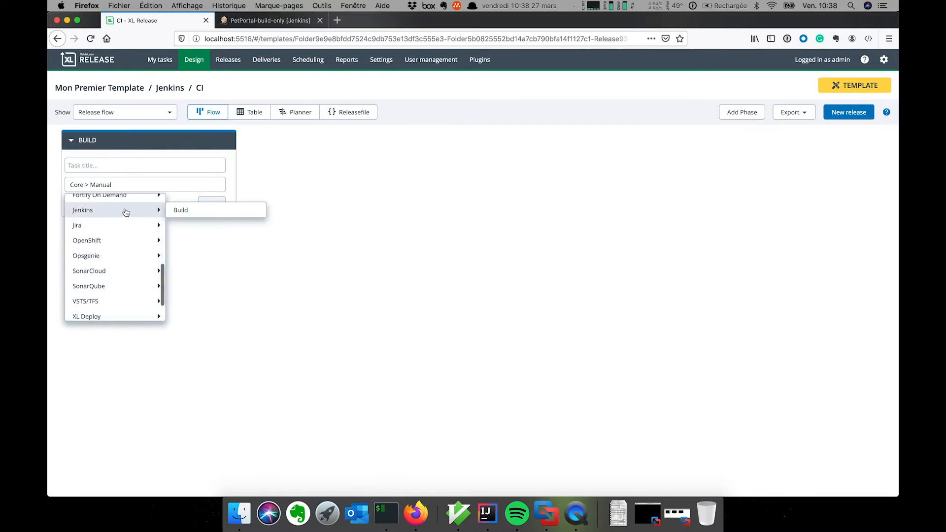
click(198, 209)
click(192, 158)
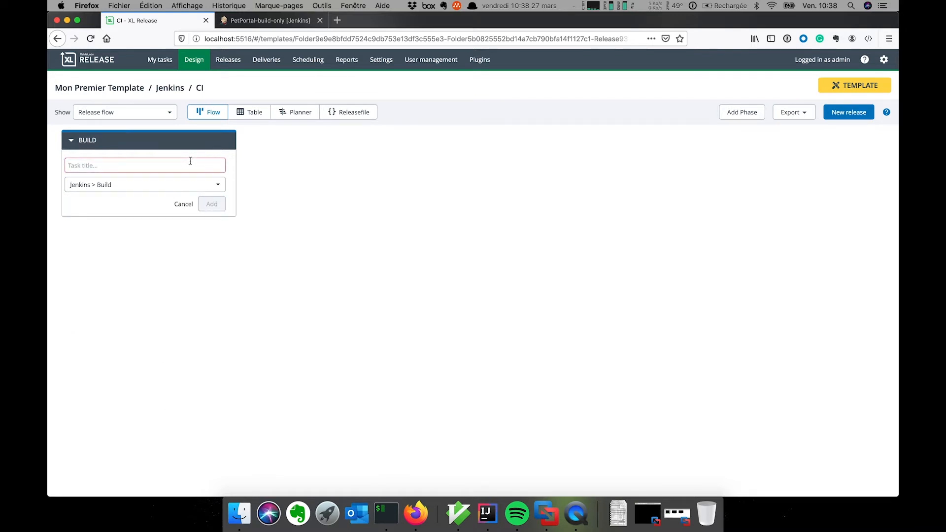
text(Construire l'application)
key(Return)
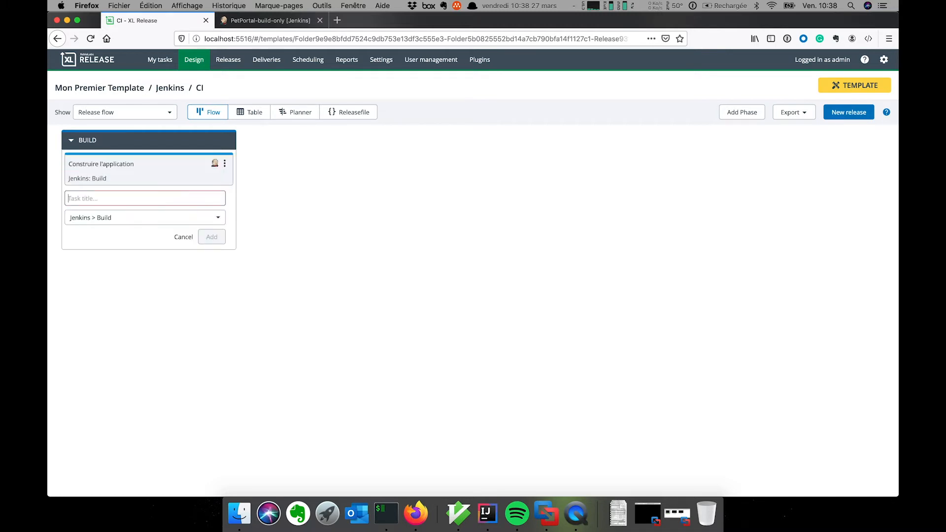
- Open the "Construire l'application" task and select Mon Serveur Jenkins as its server
click(200, 176)
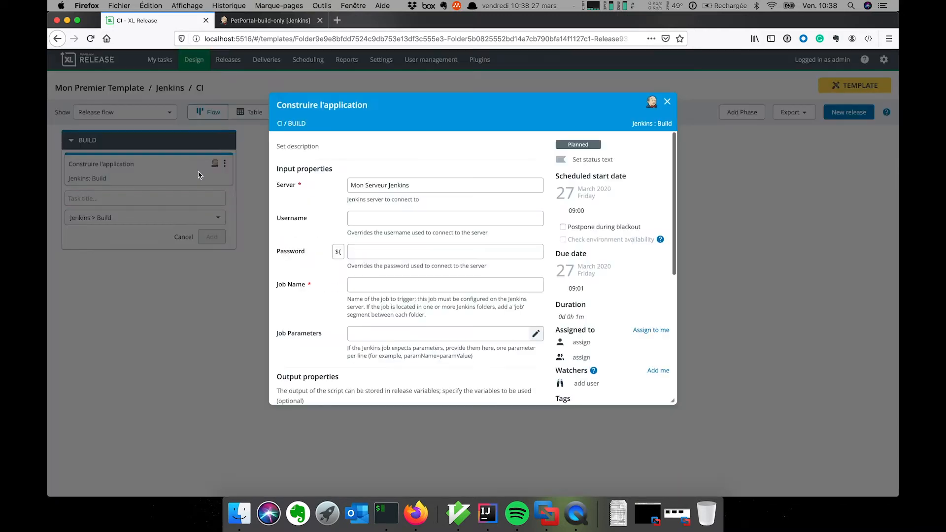
click(431, 193)
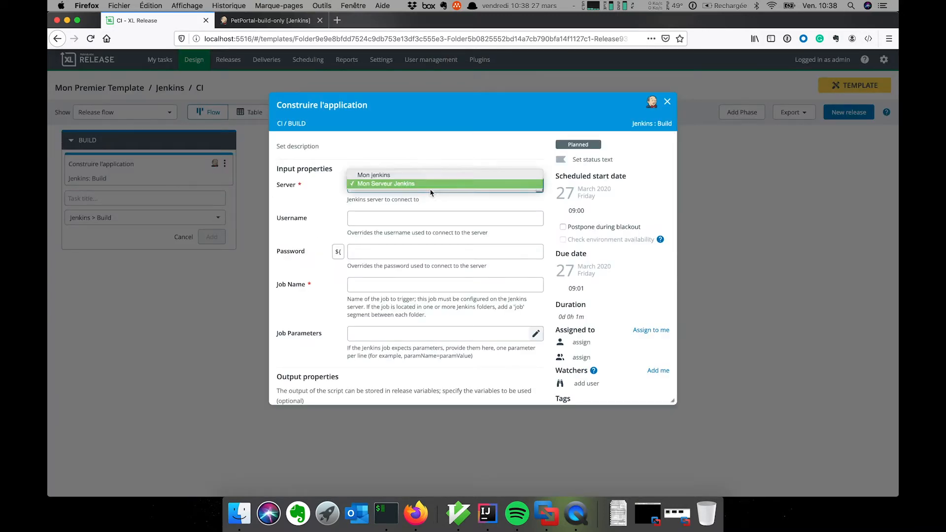
click(432, 188)
click(383, 193)
click(381, 176)
click(380, 185)
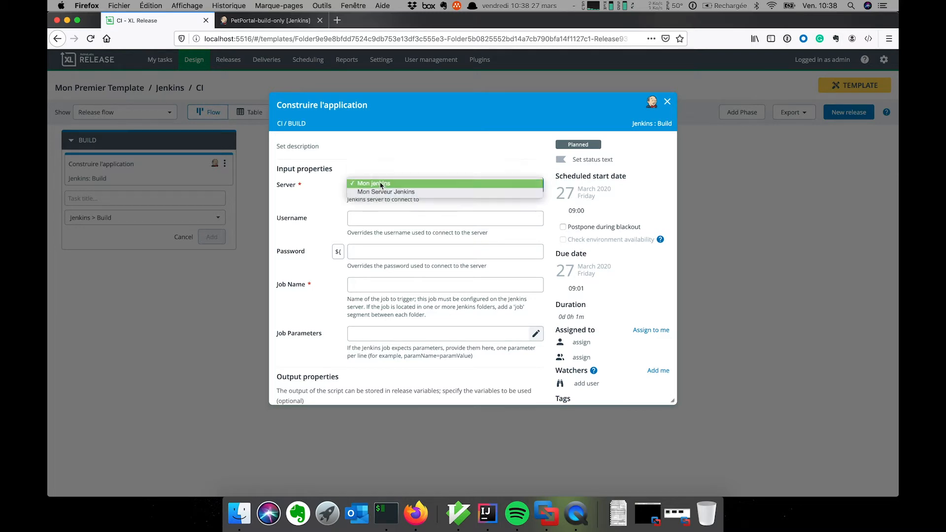
click(383, 192)
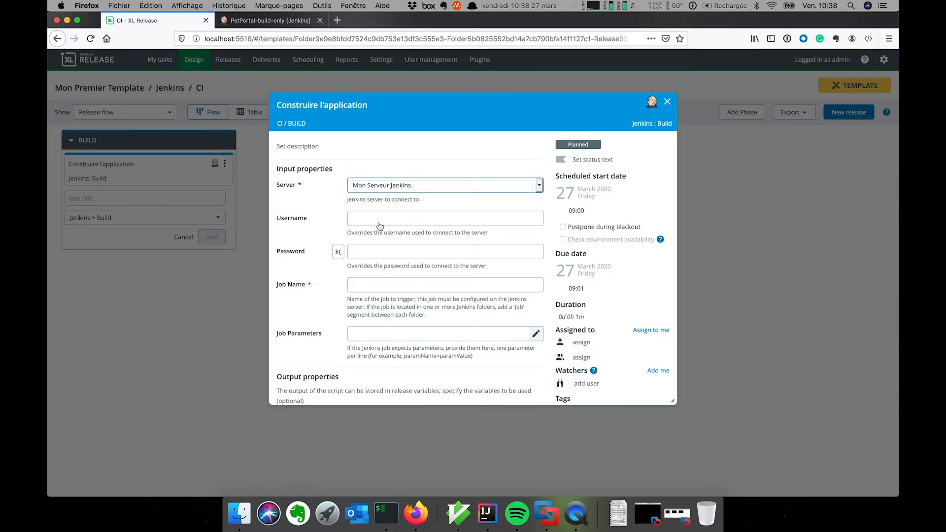
- Copy the project name PetPortal-build-only from the Jenkins project page into the build task's job name
click(380, 287)
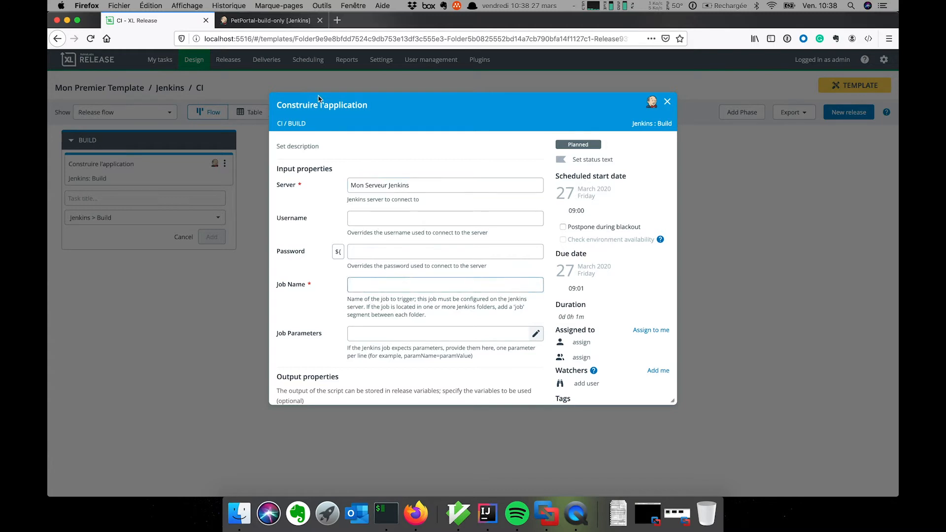
click(270, 21)
drag(338, 104, 484, 108)
key(super+c)
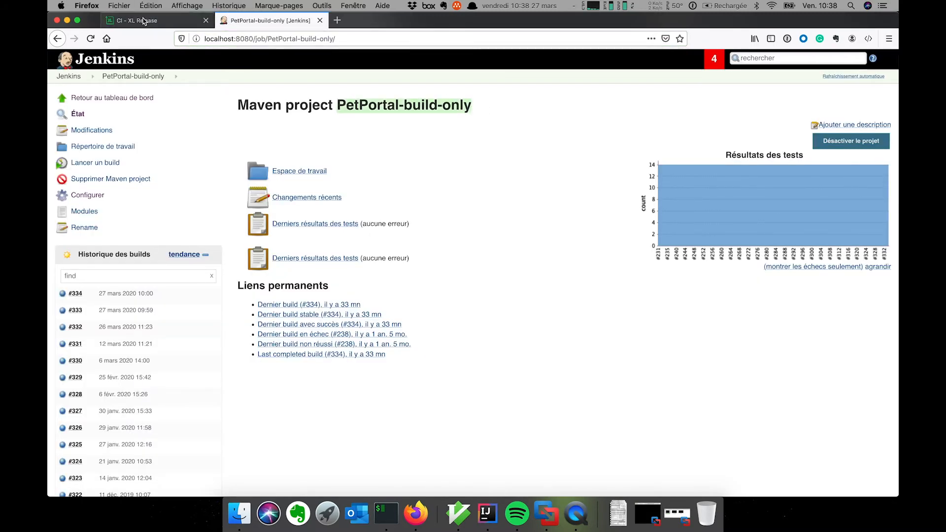
click(136, 20)
key(super+v)
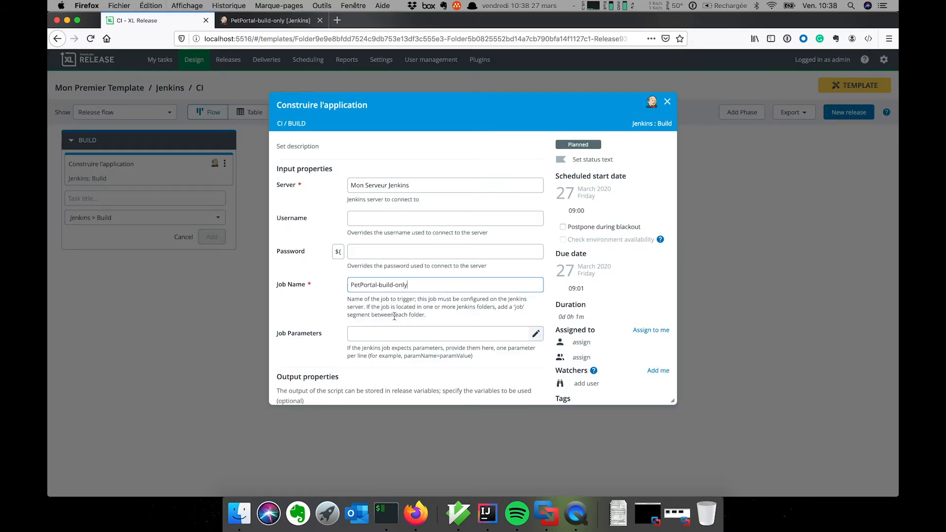
click(385, 337)
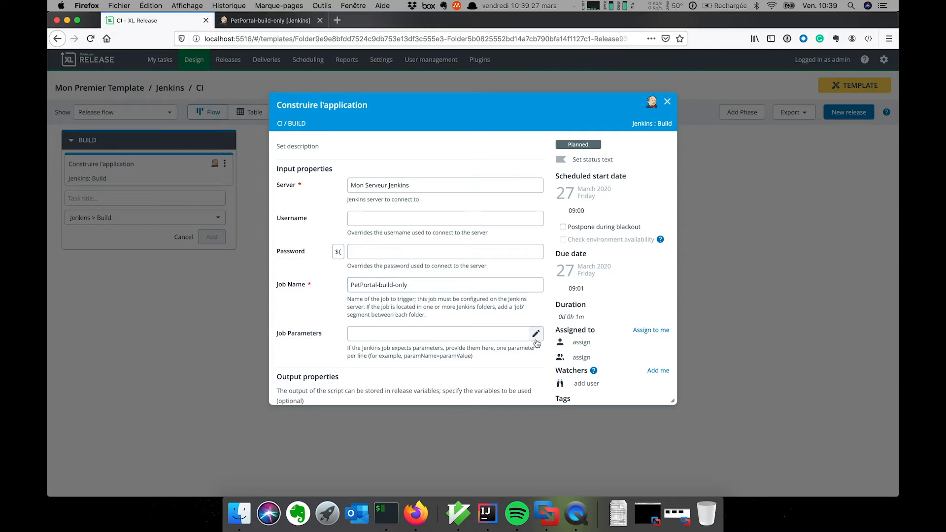
- Store the task's Build Number output in a new text variable ${buildnumber}
scroll(537, 344, down, 5)
click(503, 251)
text(${buy)
key(BackSpace)
text(i)
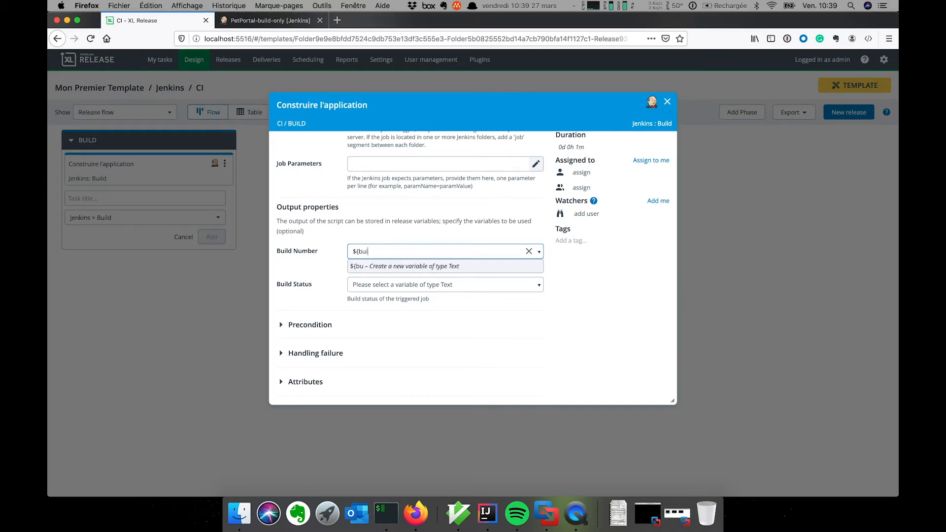
text(ldnum)
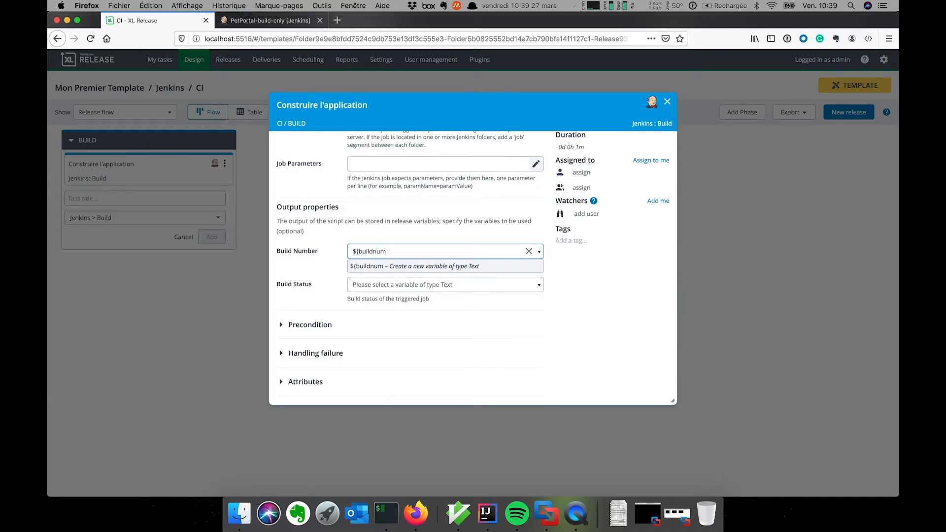
text(ber})
drag(393, 251, 373, 252)
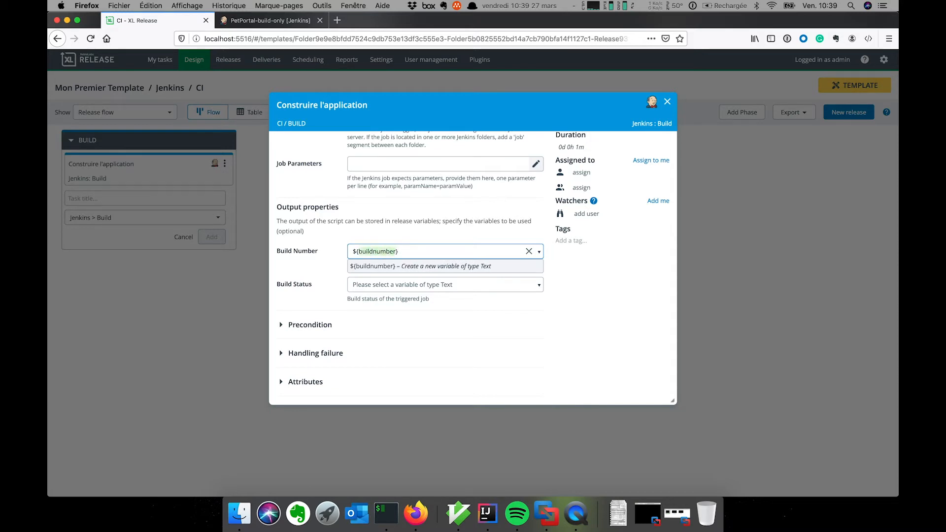
click(503, 267)
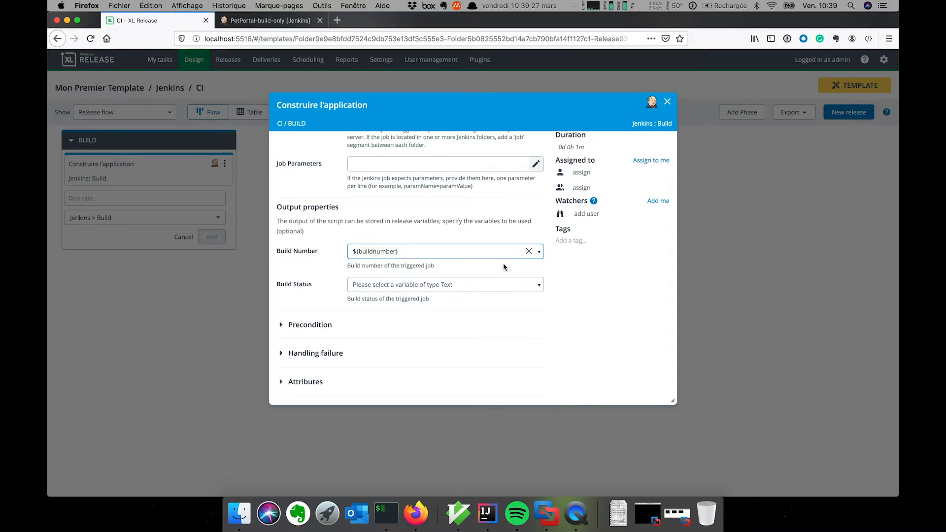
- Store the task's Build Status output in a new text variable ${statusø}
click(470, 285)
text(${s)
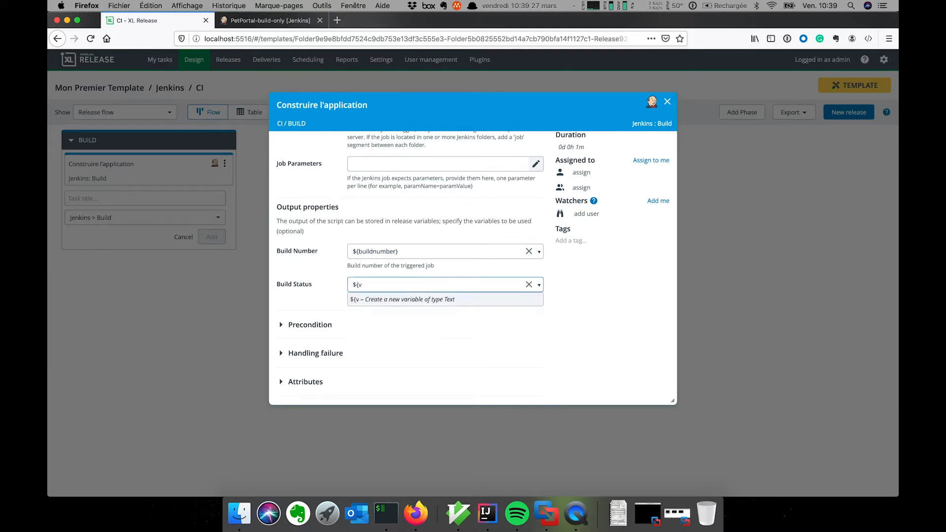
text(tatus})
key(Return)
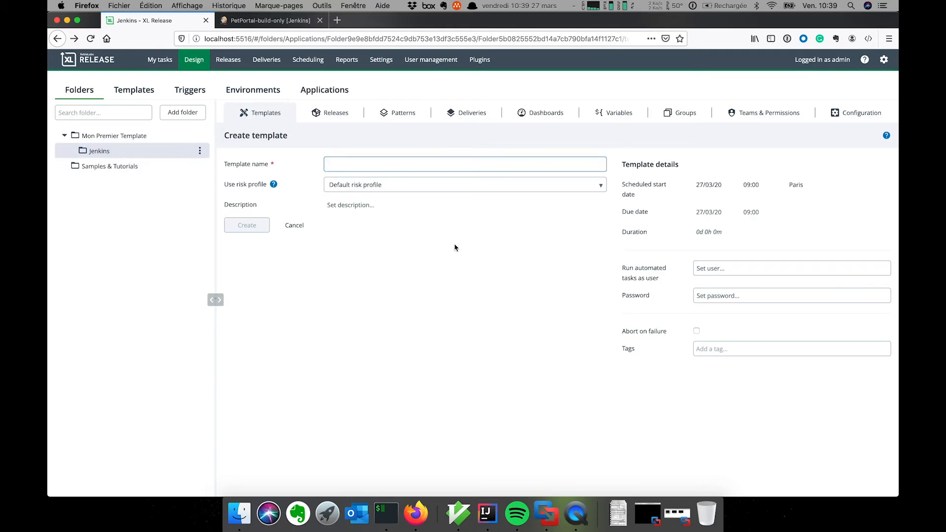
- Return to the CI template and rename its ${statusø} release variable to status
click(60, 42)
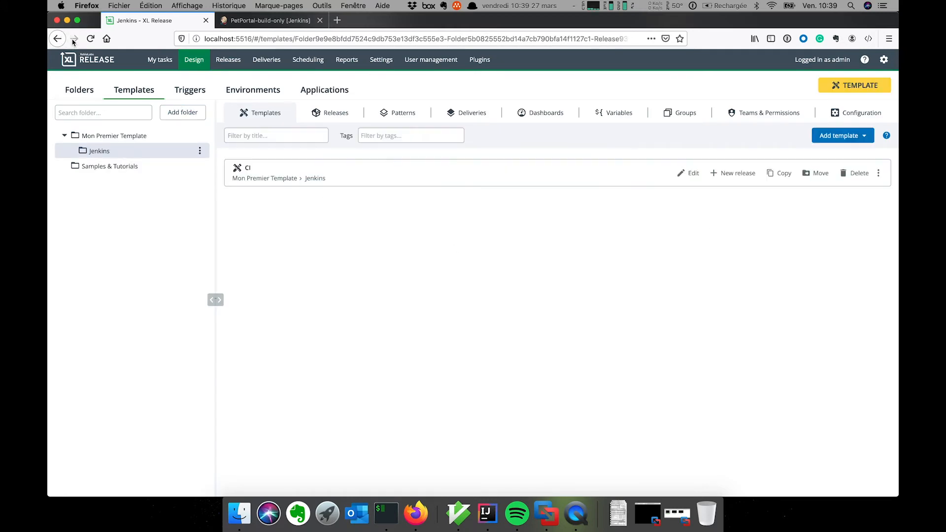
click(140, 116)
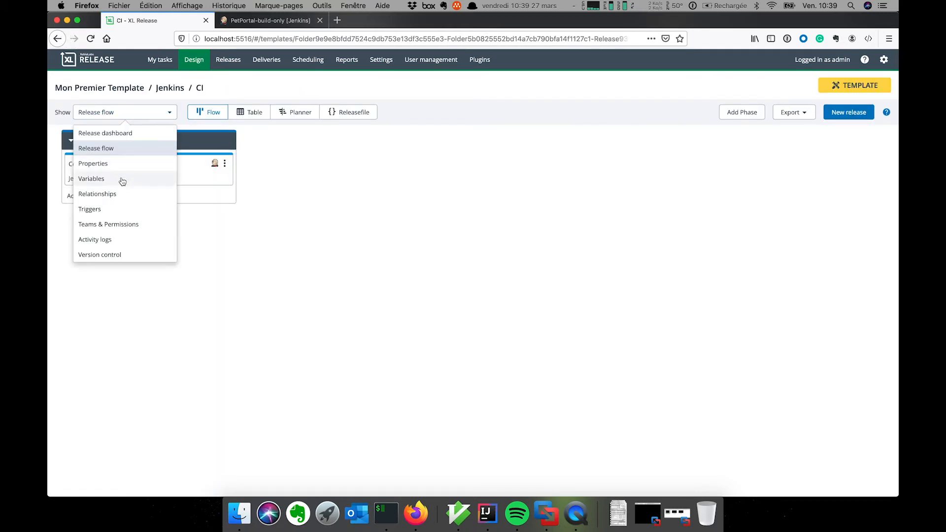
click(94, 179)
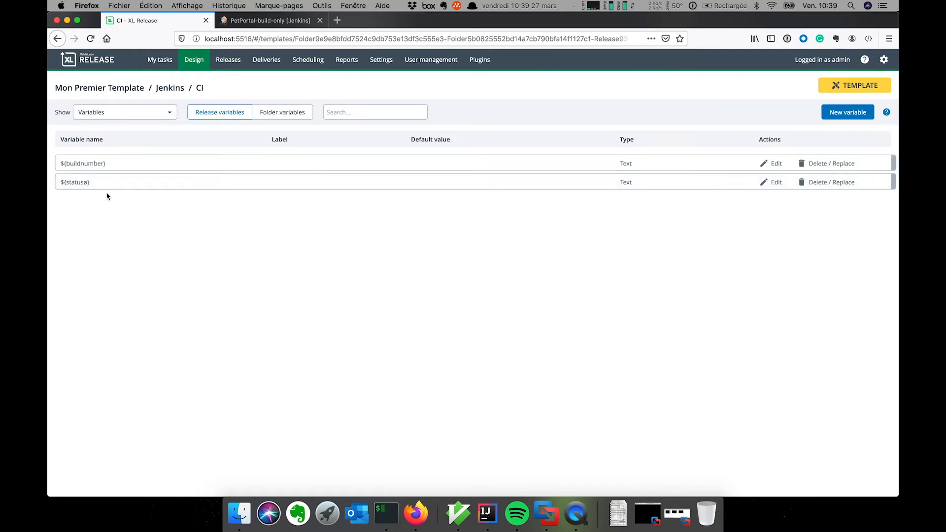
click(770, 185)
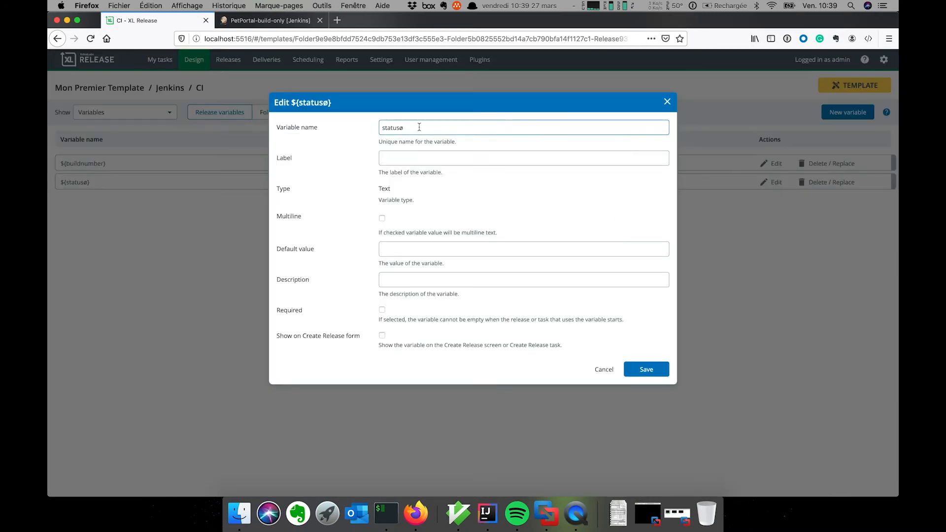
key(BackSpace)
click(645, 369)
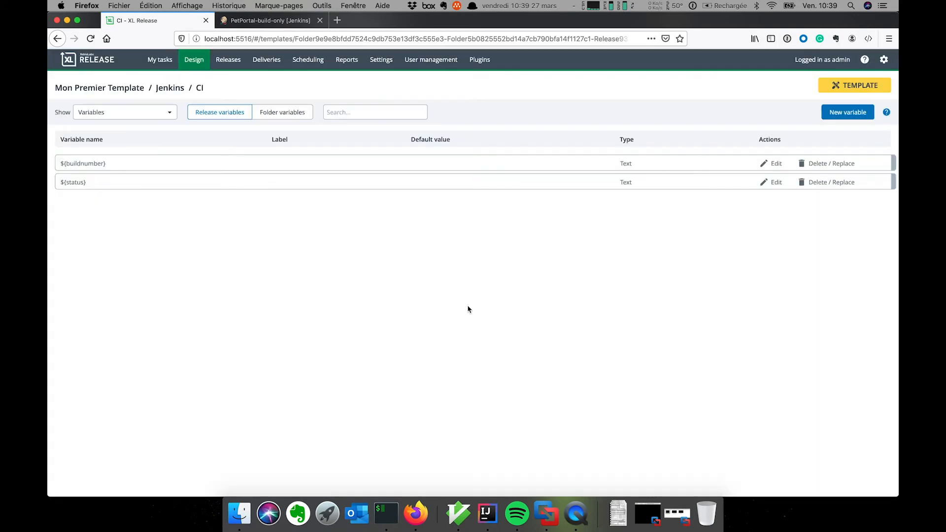
- Go back to the release flow and check the Build Status output variable of the "Construire l'application" task
click(138, 118)
click(121, 149)
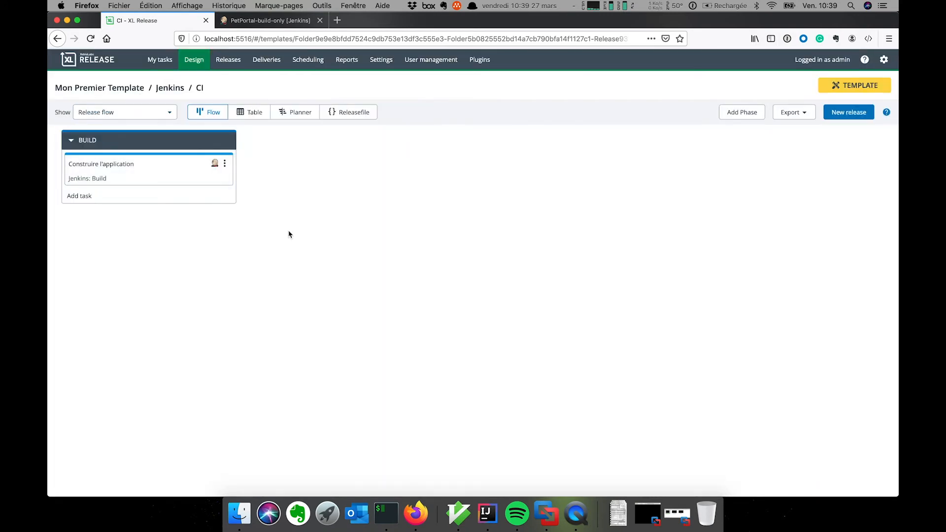
click(170, 170)
scroll(414, 348, down, 1)
scroll(414, 348, down, 4)
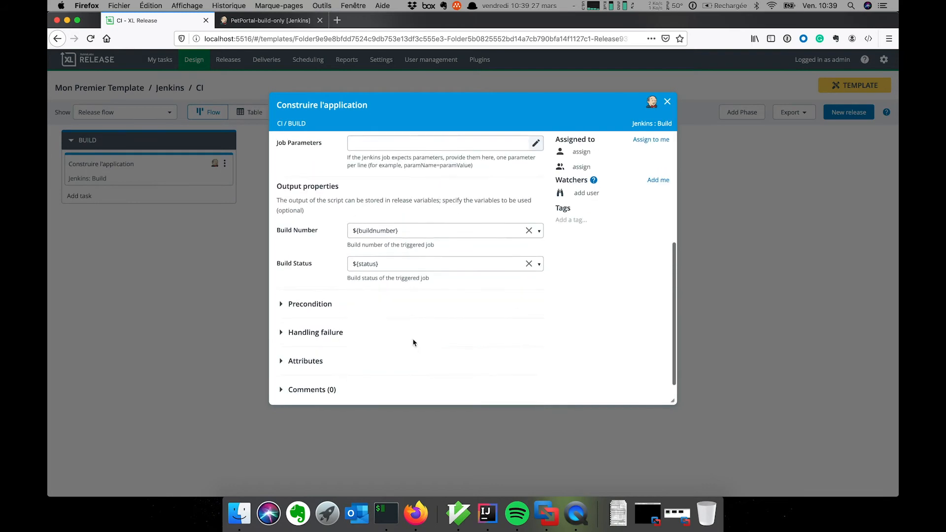
click(420, 264)
click(401, 296)
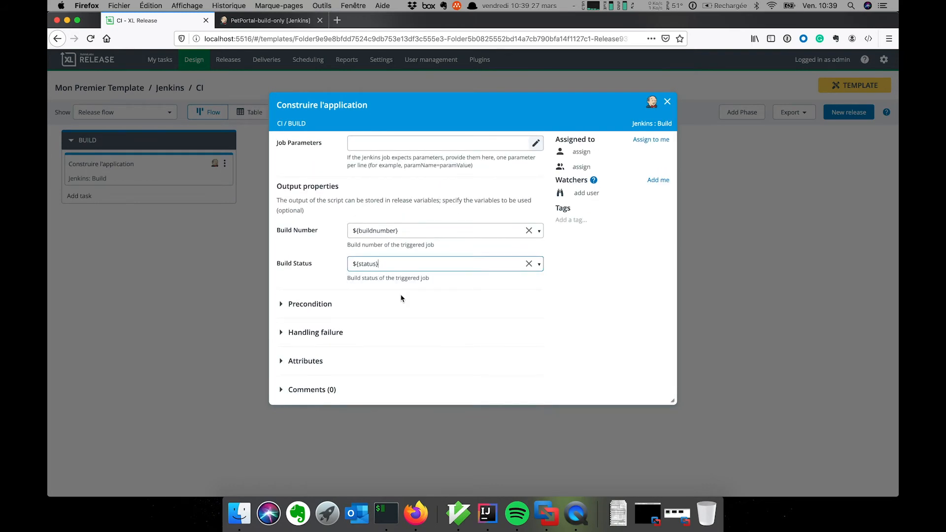
click(668, 103)
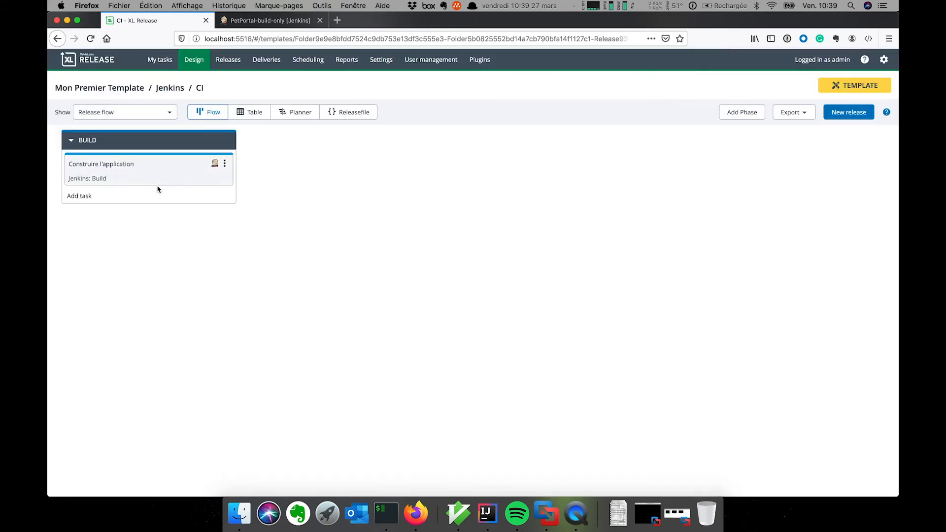
click(225, 163)
click(236, 183)
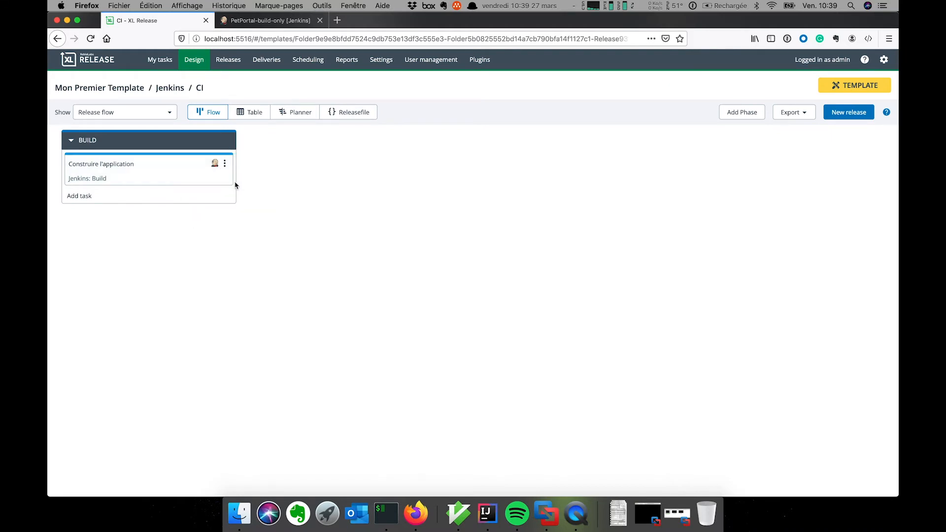
- Add a Core > Manual task titled "${buildnumber} : ${status}" to the BUILD phase
click(79, 197)
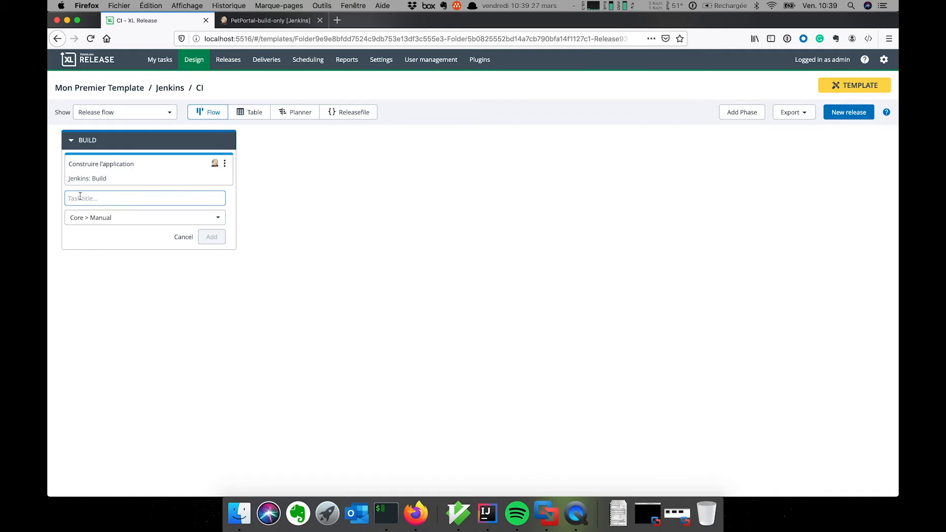
text(buildnumber)
text(${)
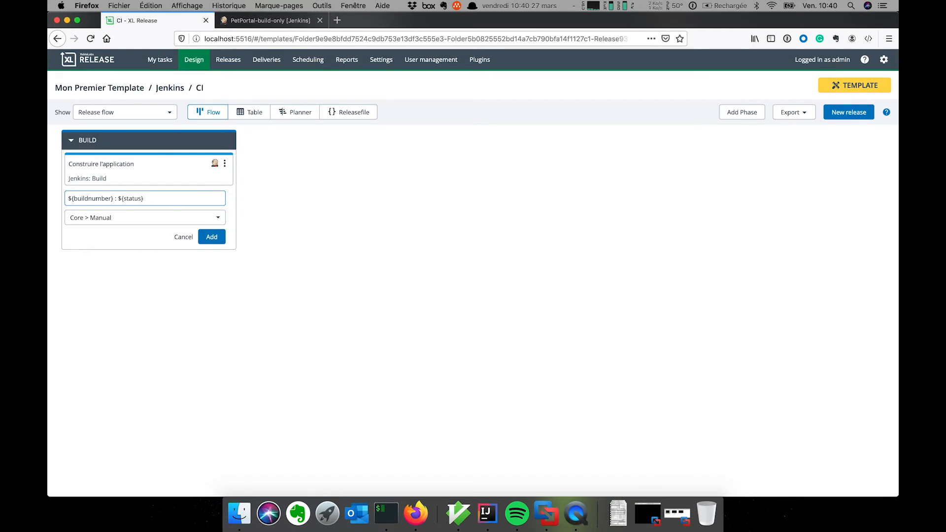
key(Return)
click(225, 202)
click(211, 220)
click(183, 276)
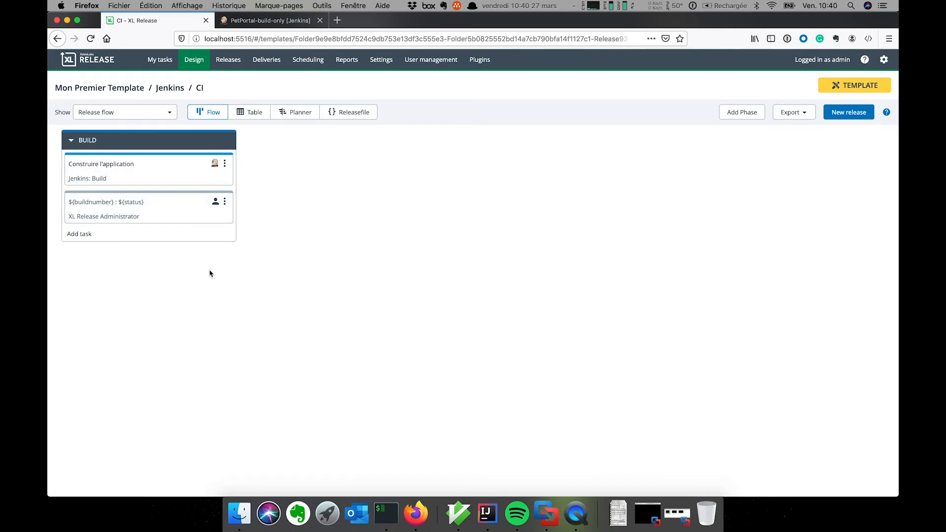
- Add the Jenkins builds tile to the CI template's release dashboard and view it there
click(165, 114)
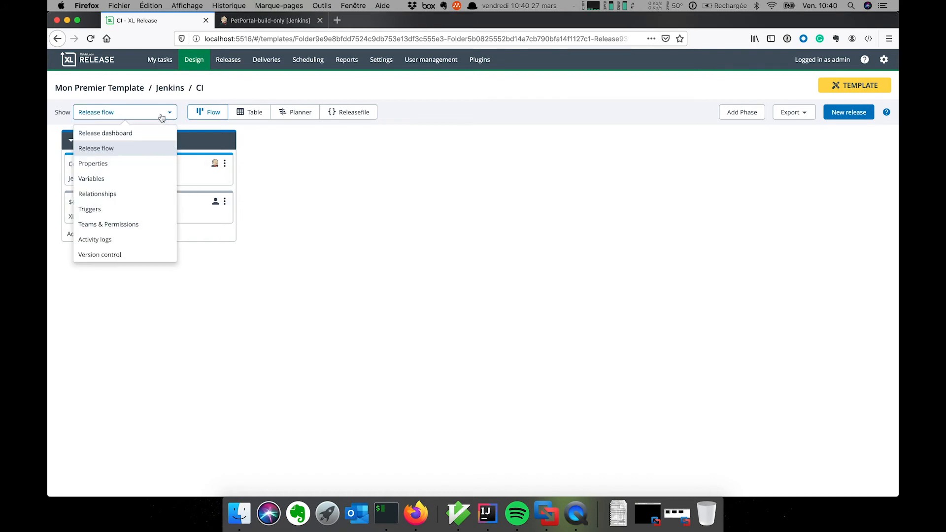
click(150, 134)
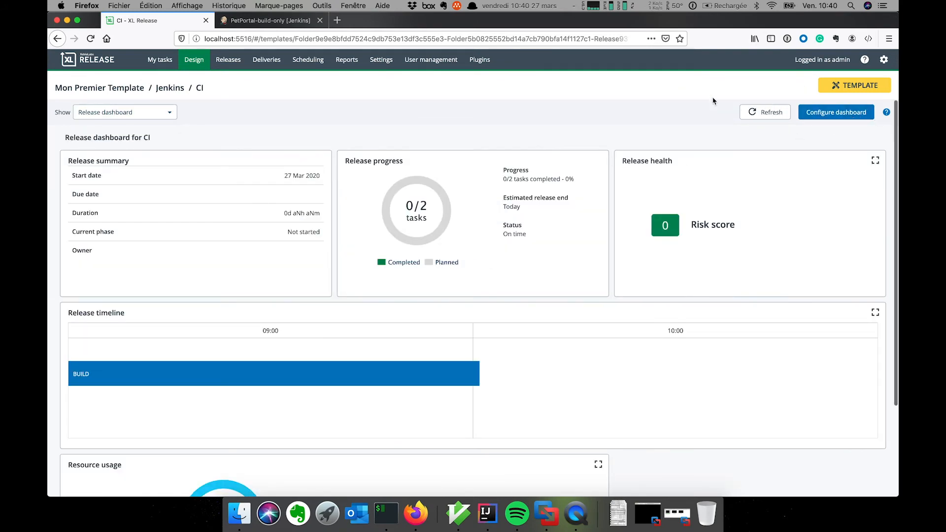
scroll(411, 340, down, 3)
scroll(410, 341, up, 3)
click(825, 112)
click(852, 112)
text(jen)
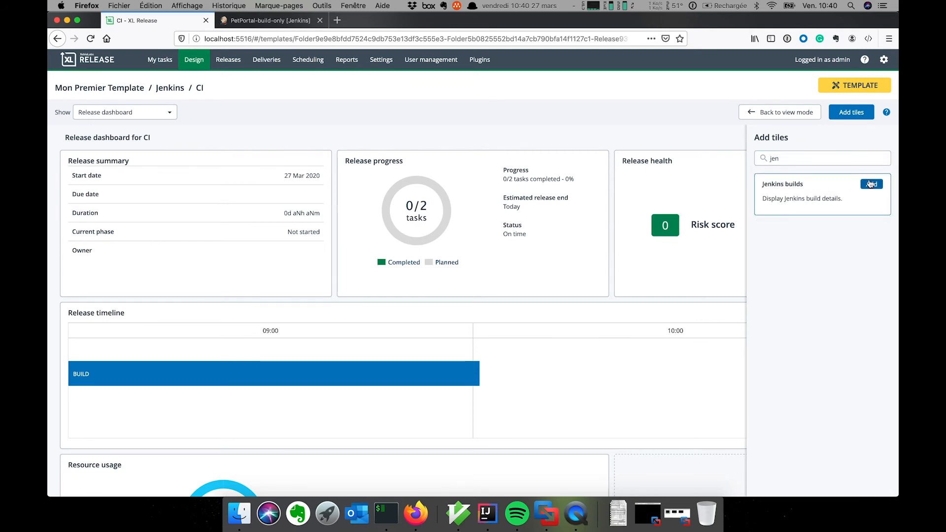
click(872, 185)
click(813, 111)
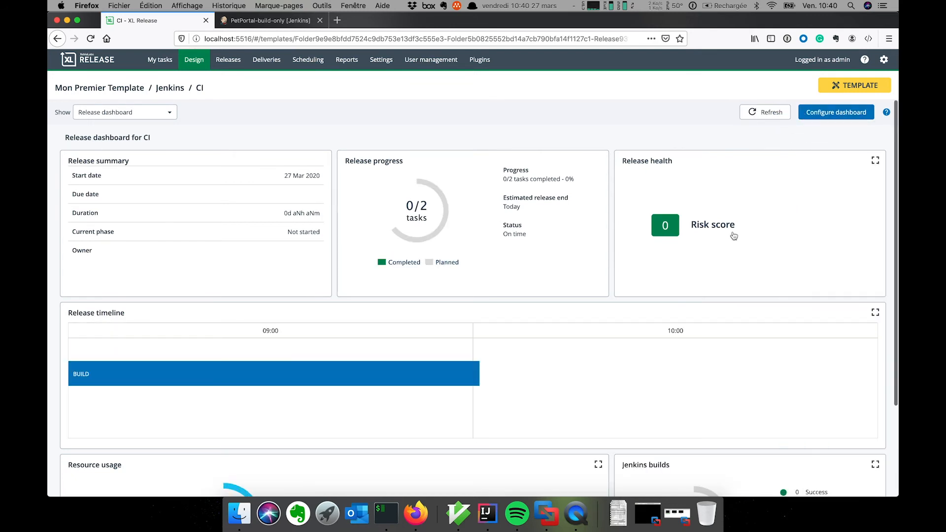
scroll(733, 234, down, 3)
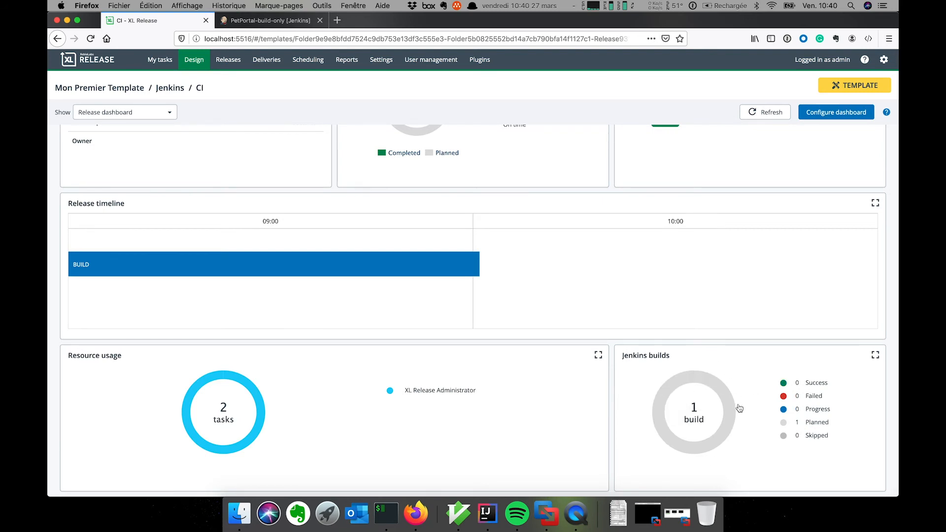
- Create a release named run-demo from the CI template and start it
click(130, 112)
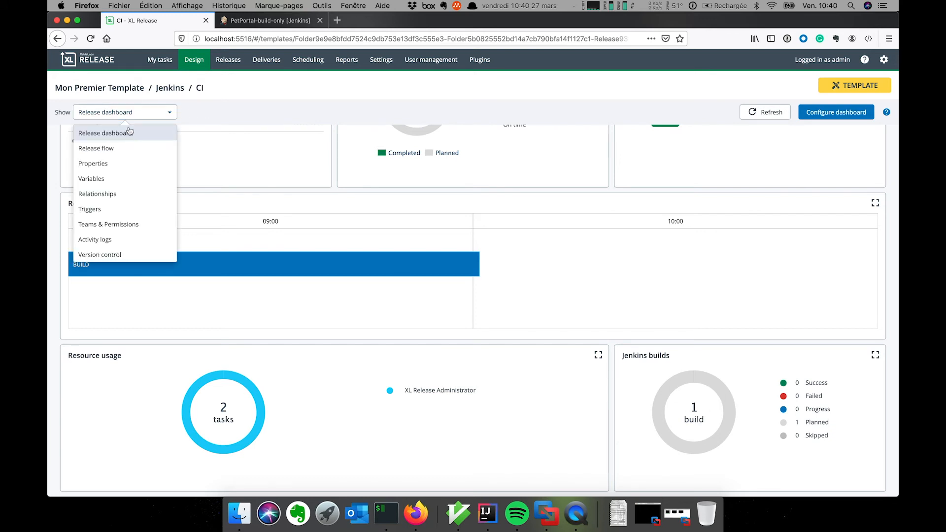
click(123, 148)
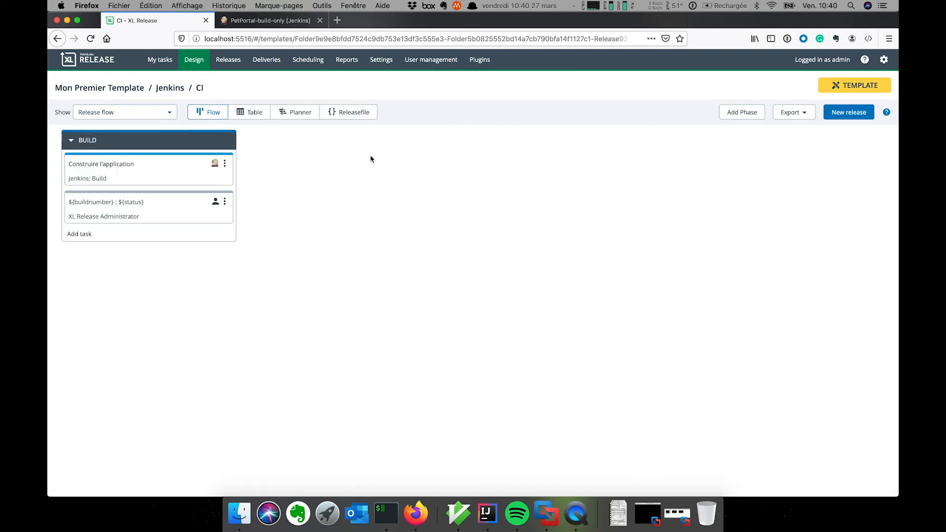
click(843, 119)
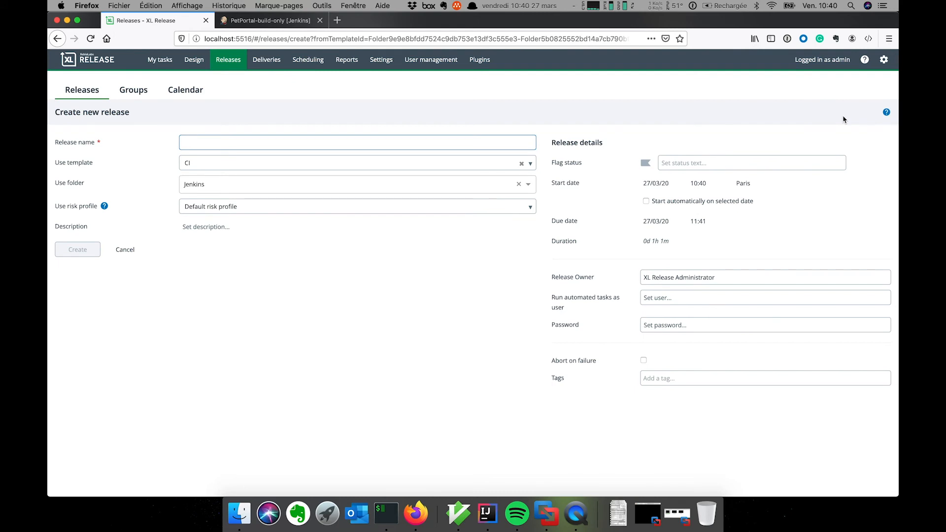
text(run)
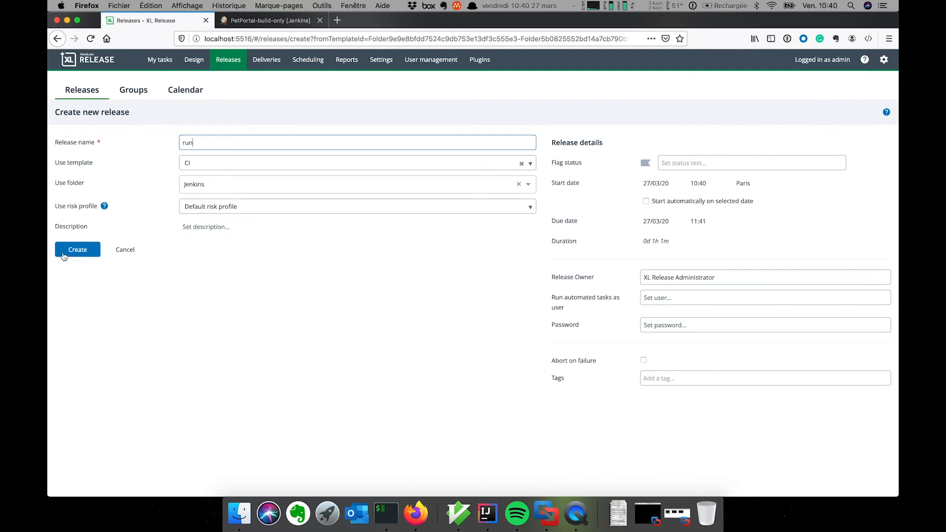
text(-demo)
click(69, 249)
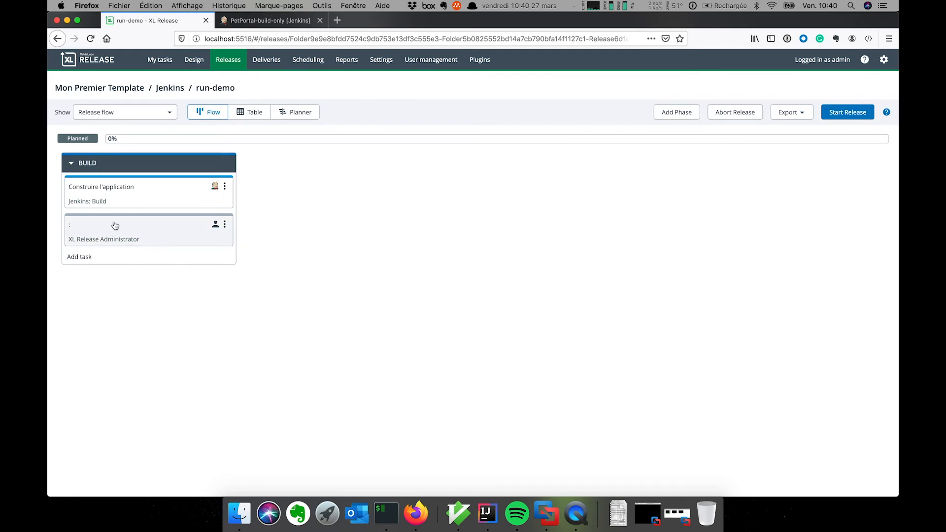
click(858, 112)
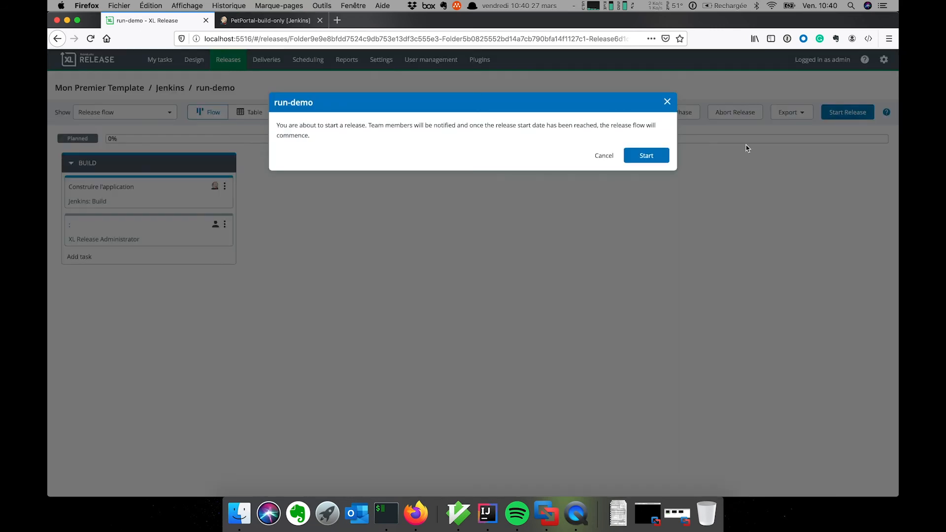
click(646, 155)
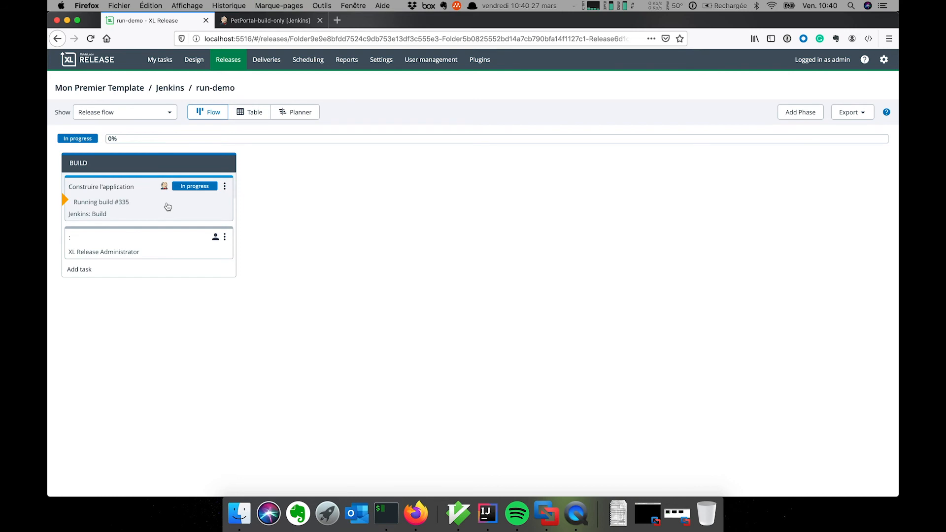
- Expand the comments of the running "Construire l'application" task and view the Jenkins build page linked in its log output
click(168, 207)
scroll(332, 249, down, 10)
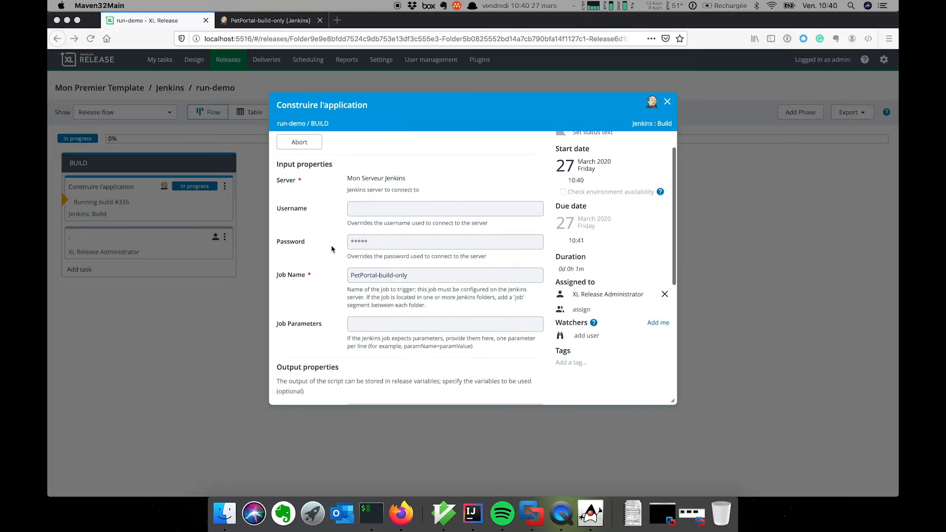
click(284, 357)
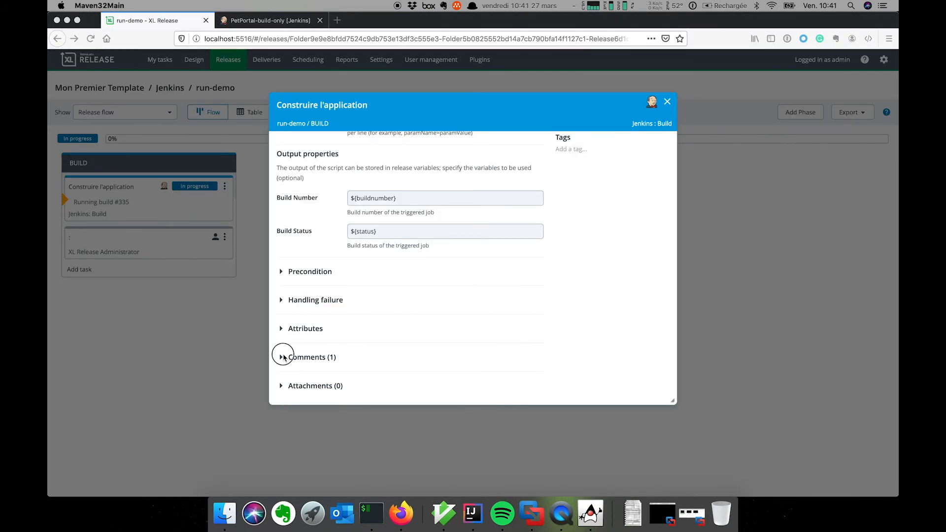
scroll(328, 343, down, 3)
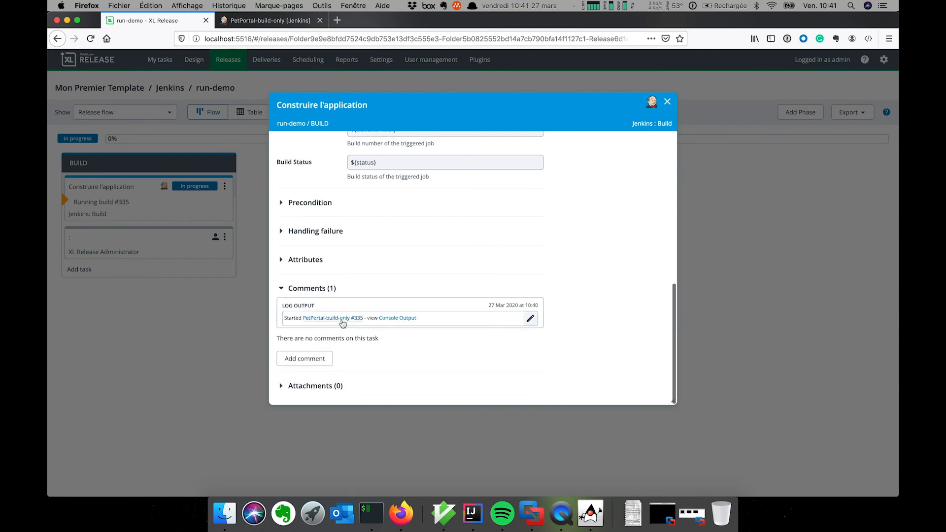
right_click(343, 318)
click(365, 322)
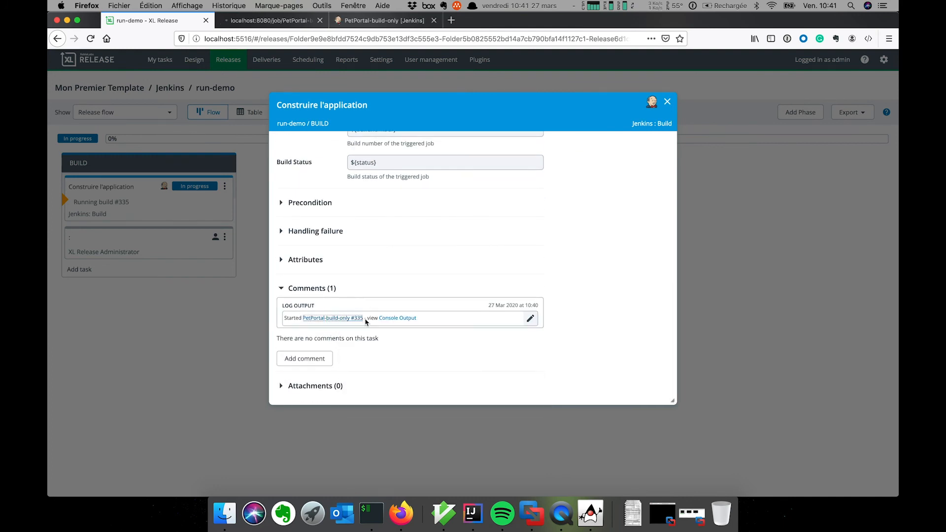
key(Escape)
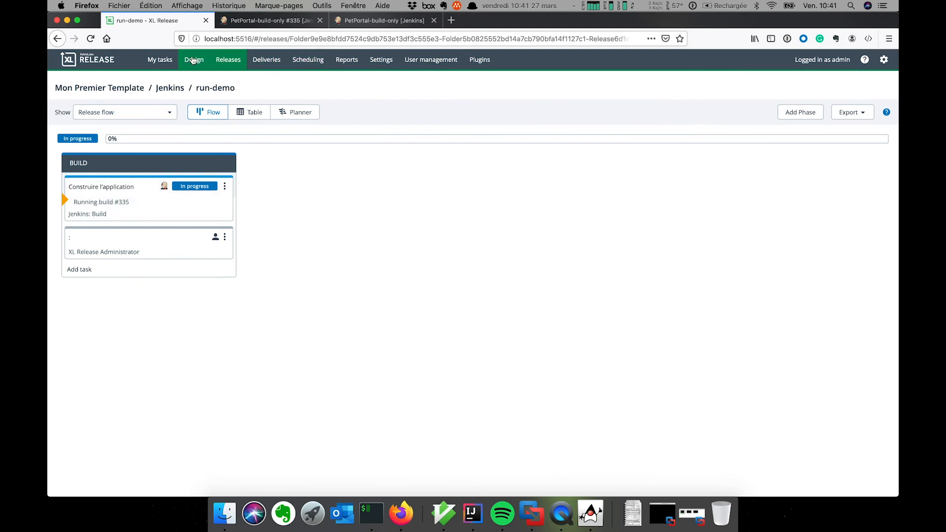
click(237, 20)
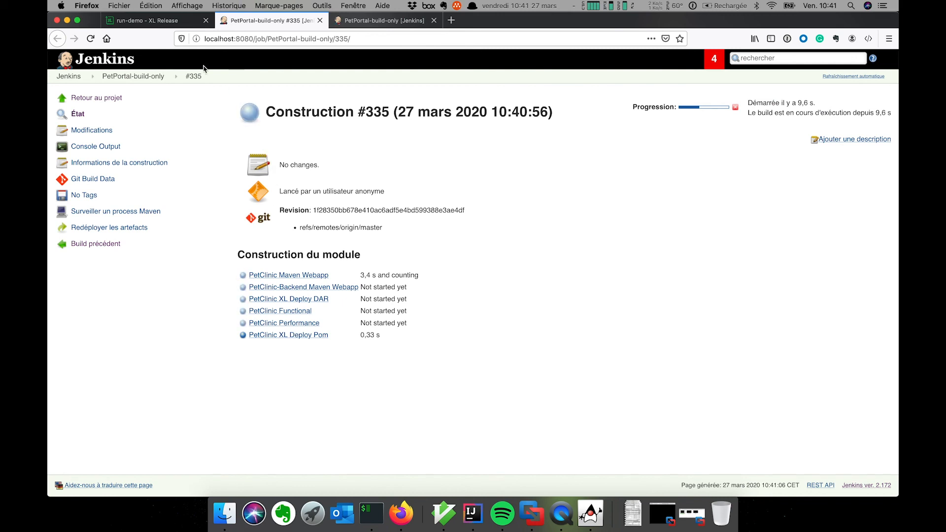
- Return to the run-demo release and show its release dashboard
click(145, 20)
click(140, 113)
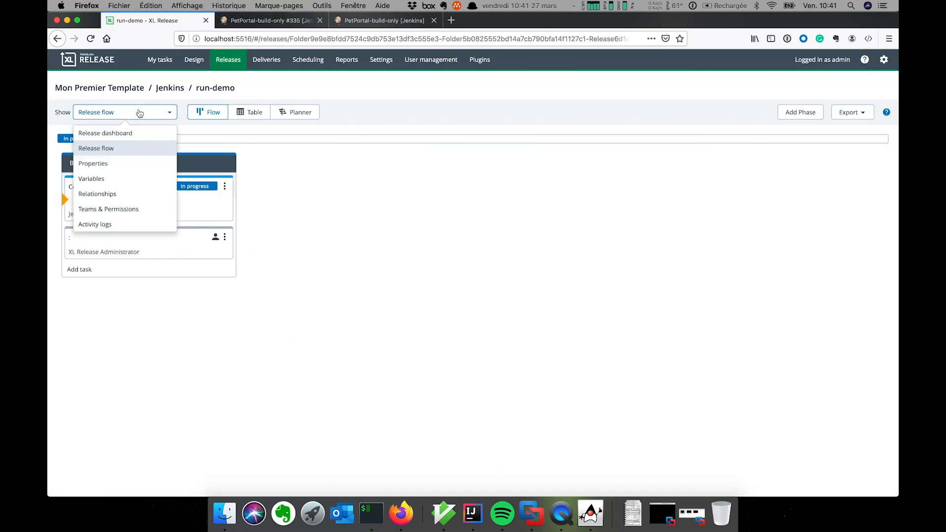
click(129, 133)
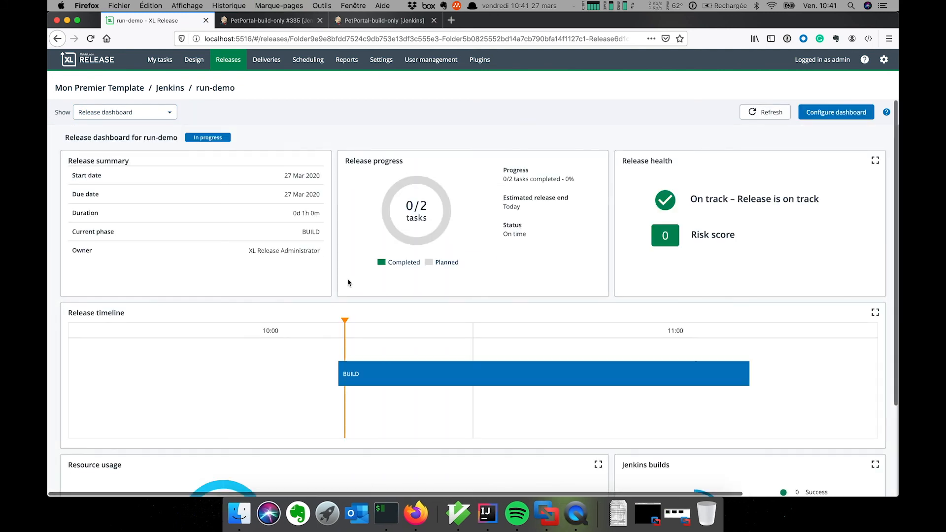
- Examine the Jenkins builds tile and its detailed build list on the release dashboard, and switch run-demo back to its release flow
scroll(542, 329, down, 3)
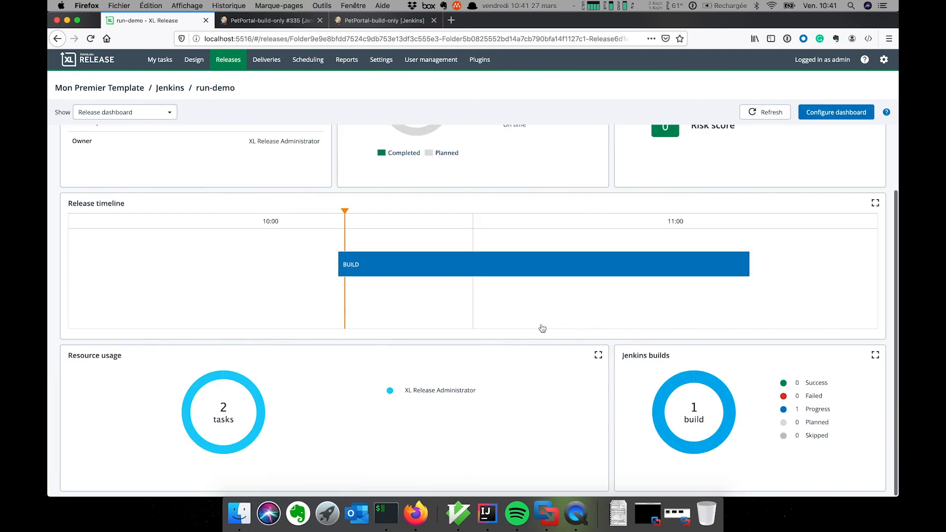
click(724, 410)
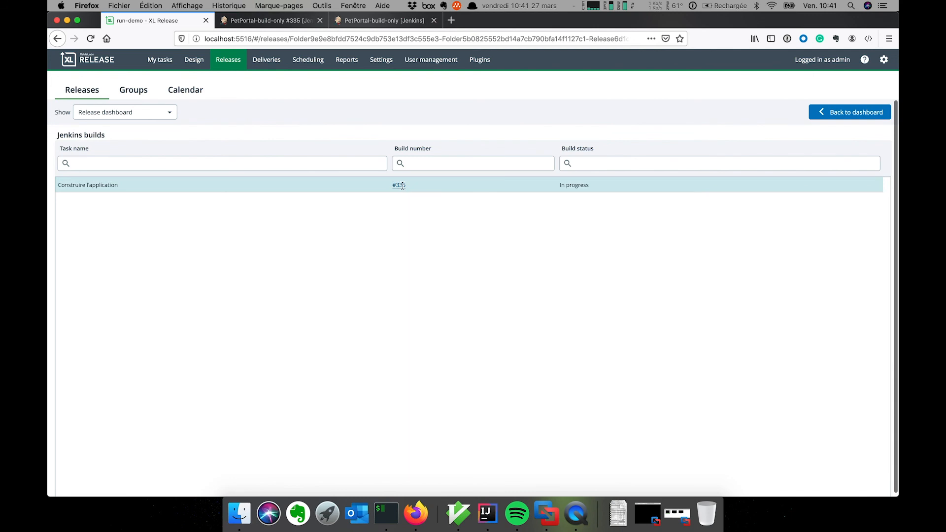
click(826, 117)
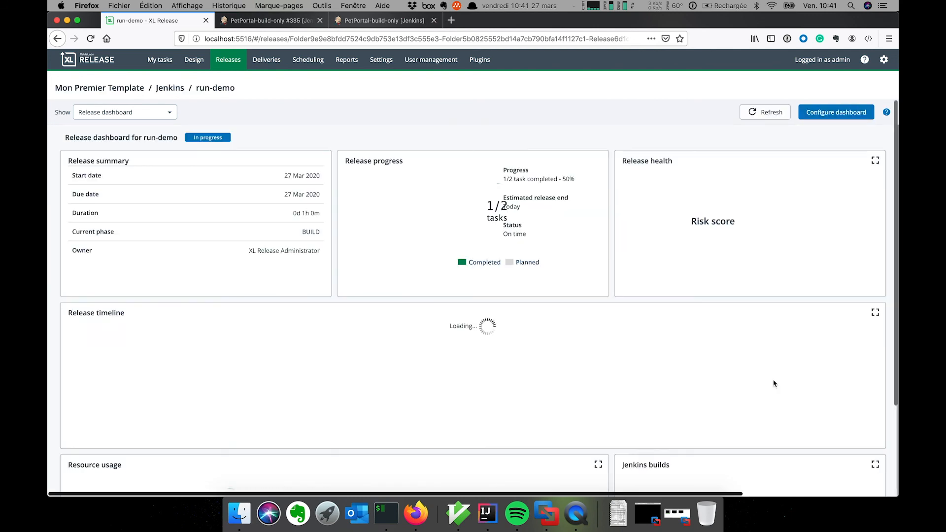
scroll(744, 325, down, 2)
mouse_move(699, 426)
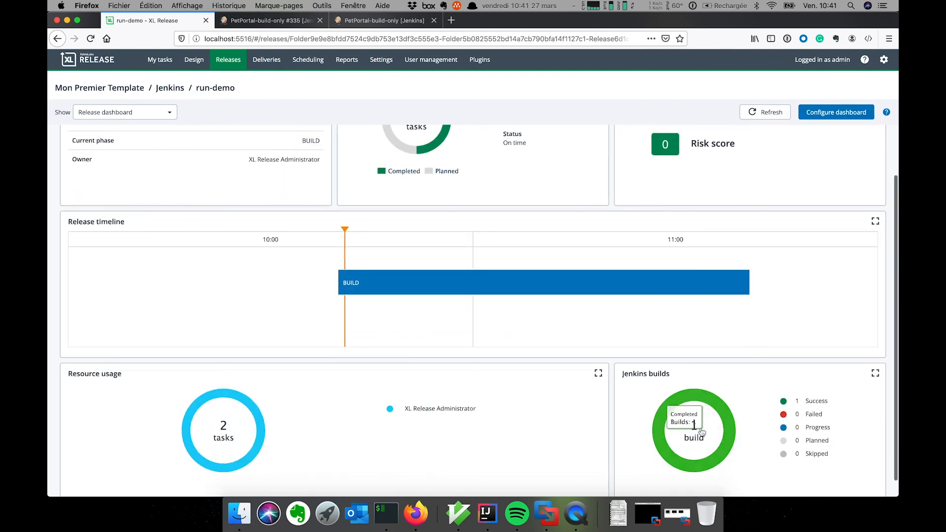
click(143, 113)
click(126, 150)
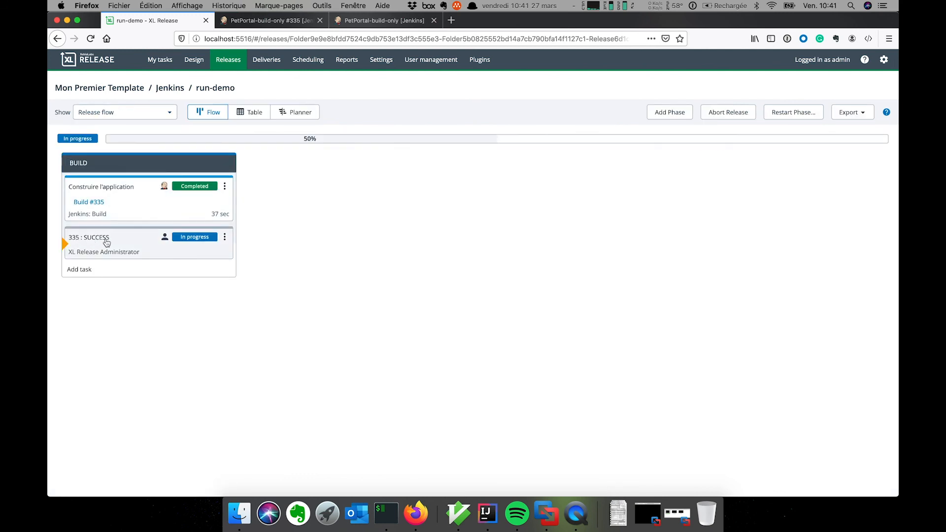
- Complete the run-demo release's in-progress manual task from the list of own tasks, with the comment "done"
click(157, 63)
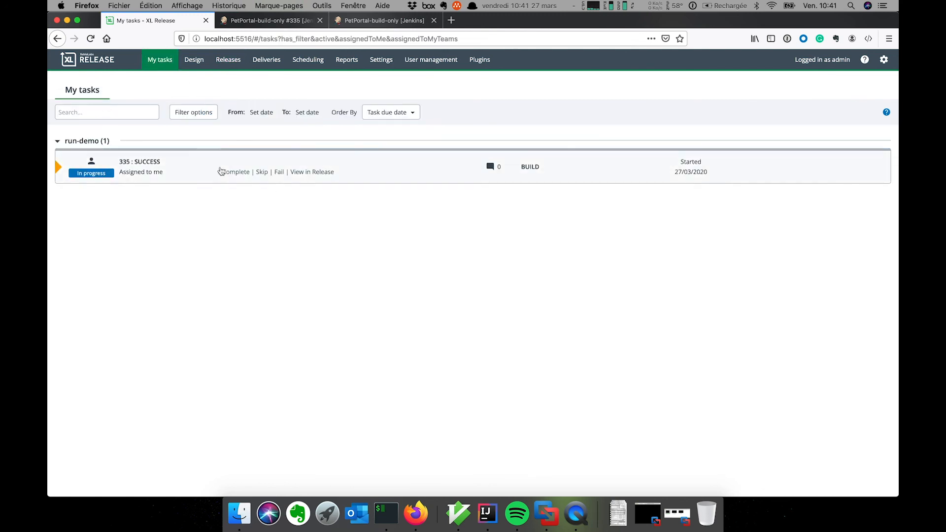
click(237, 172)
text(done)
click(655, 199)
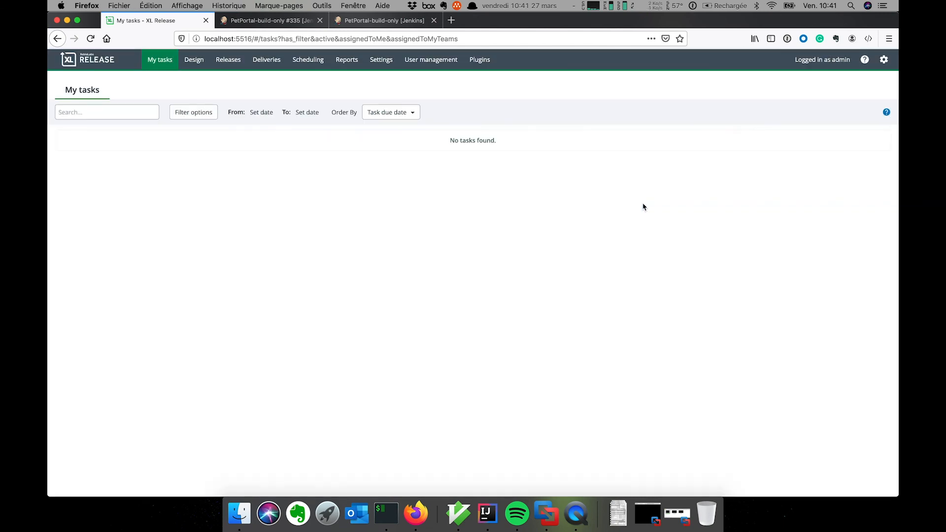
click(576, 514)
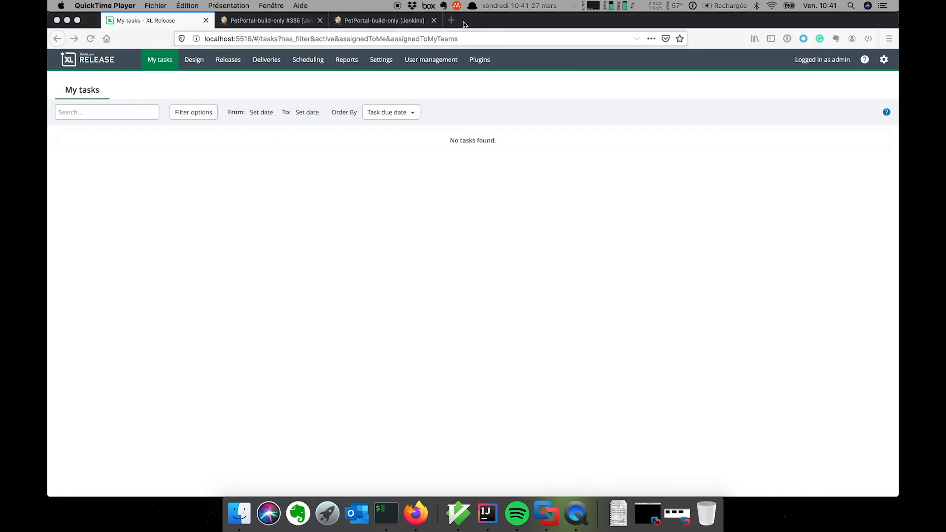